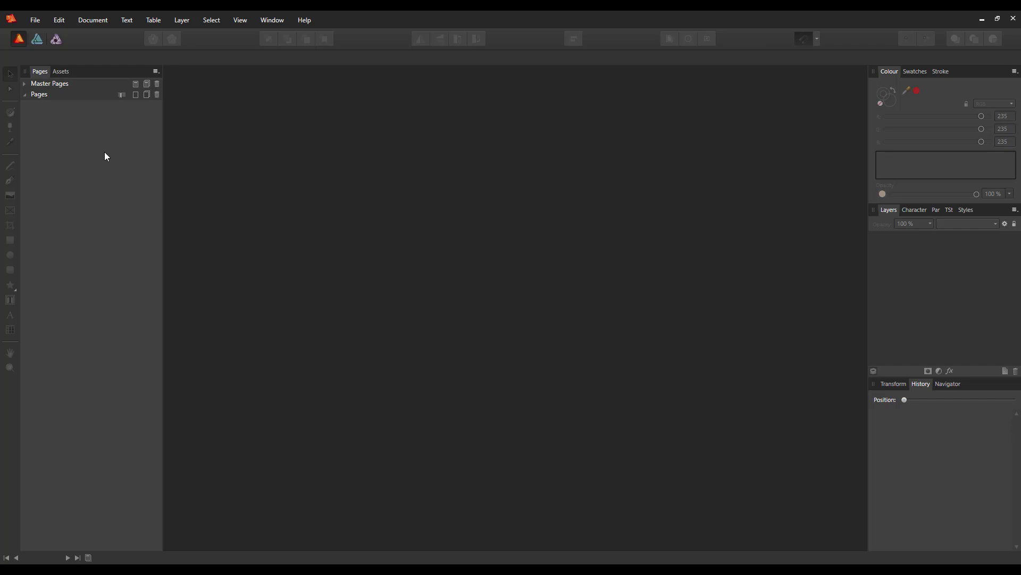
- Start a new document and review the available document types and the Print page presets
left_click(38, 21)
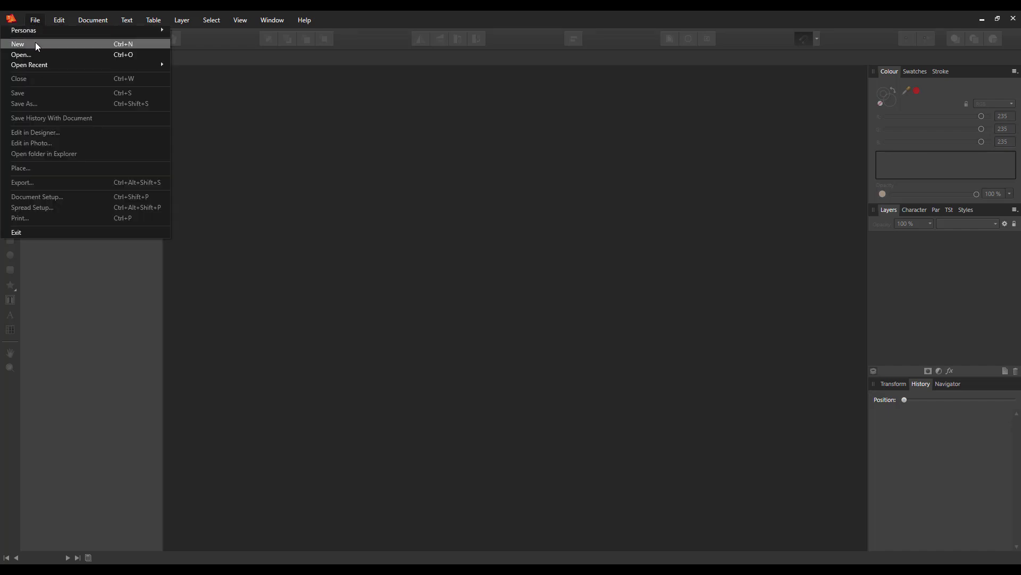
left_click(36, 43)
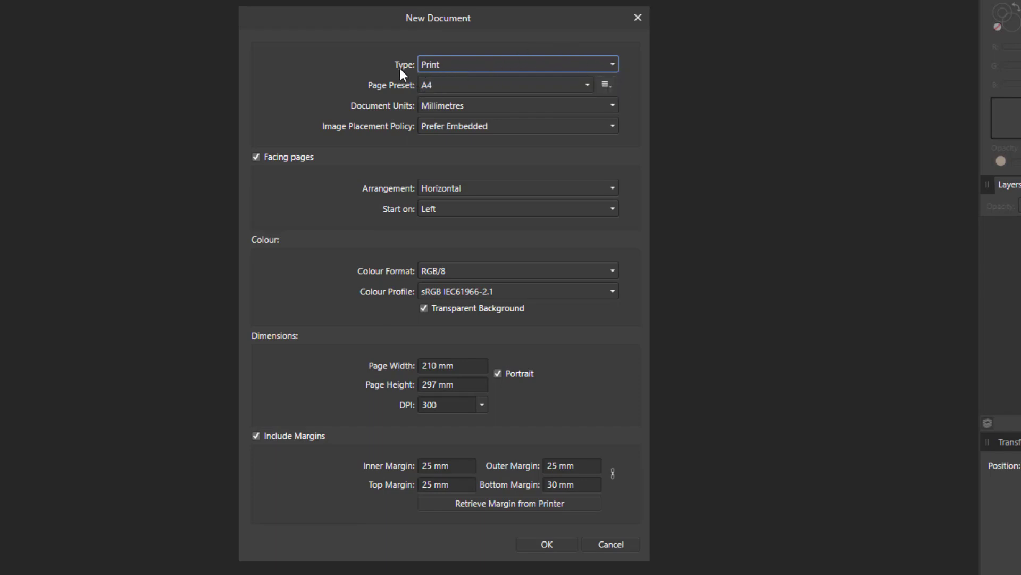
left_click(613, 66)
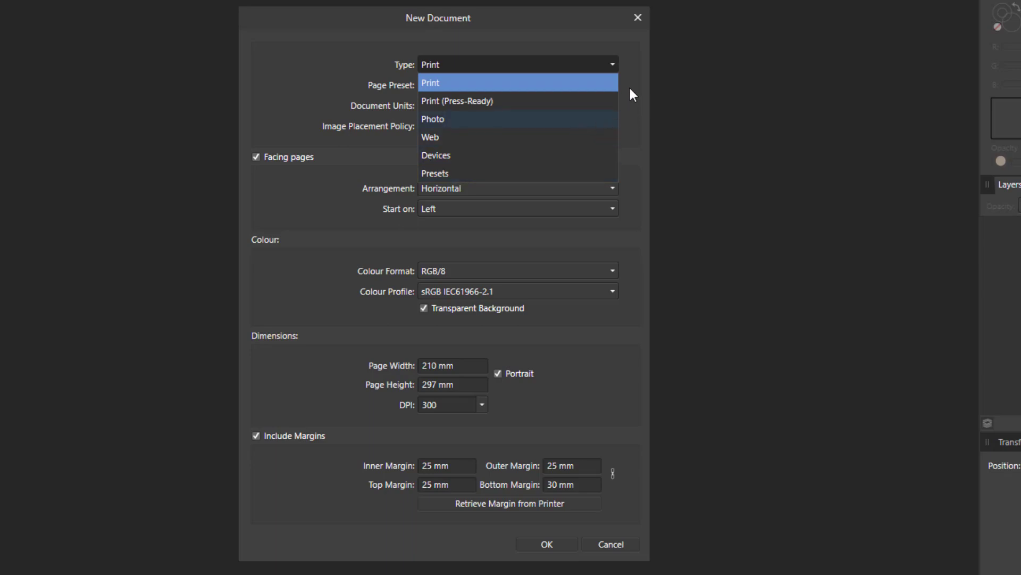
left_click(629, 117)
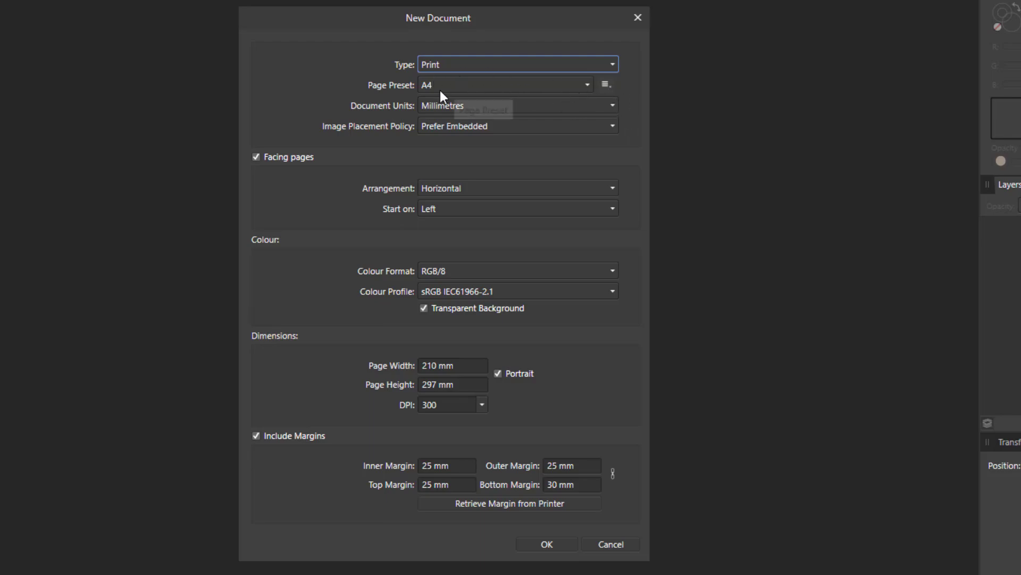
left_click(587, 84)
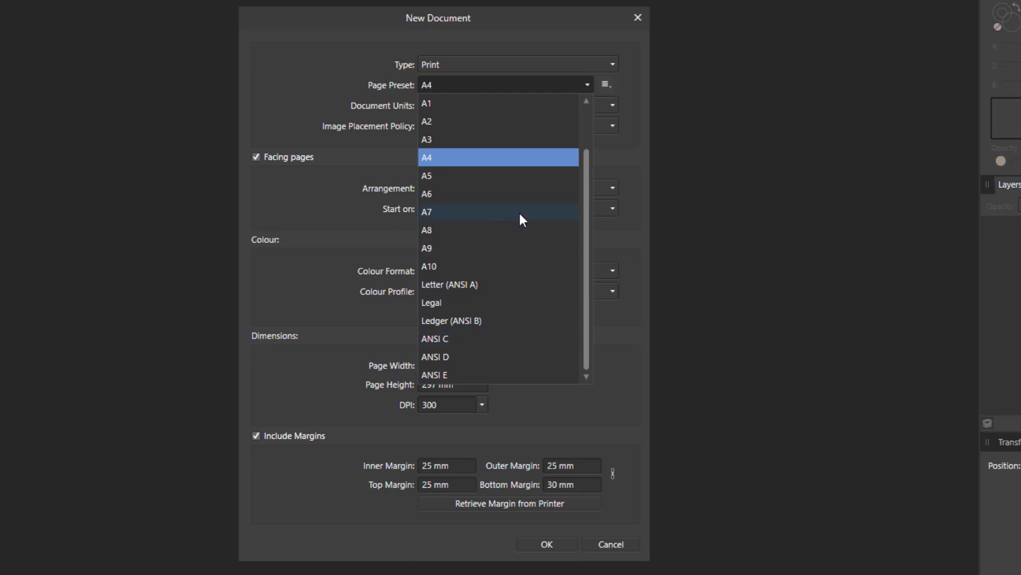
left_click(637, 127)
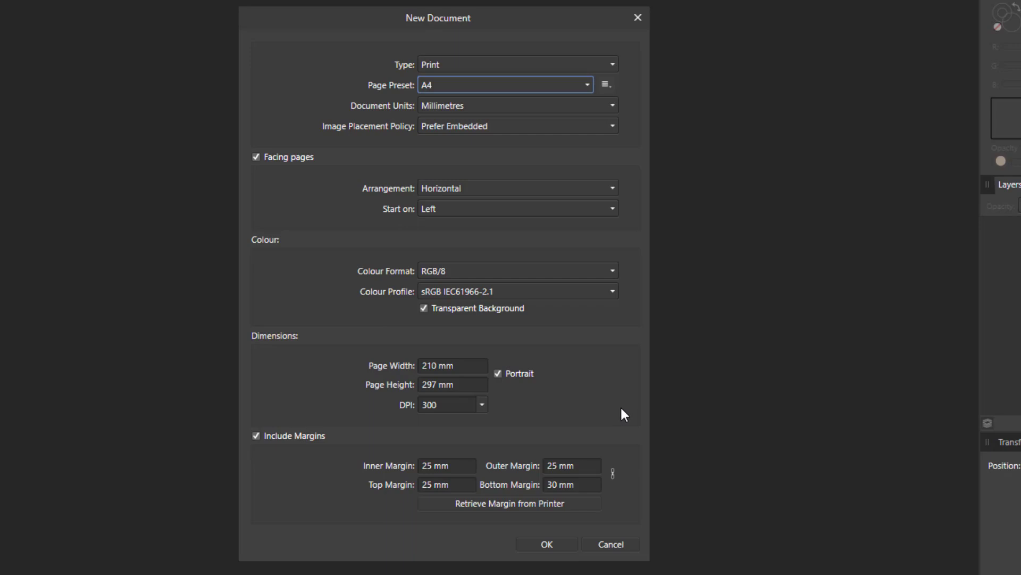
- Switch the document type to Print (Press-Ready) to compare its colour settings, and return it to Print
left_click(615, 63)
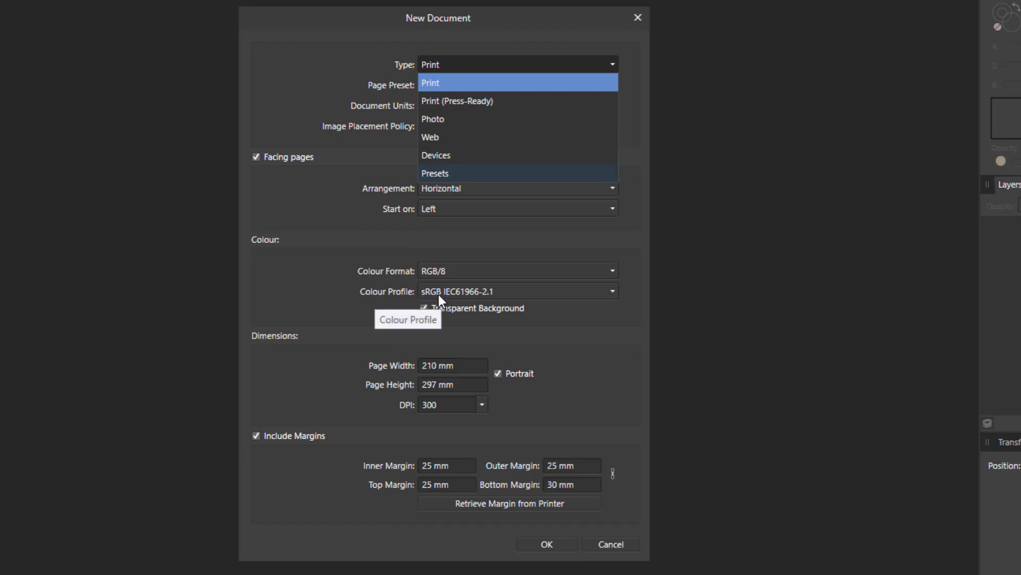
left_click(456, 100)
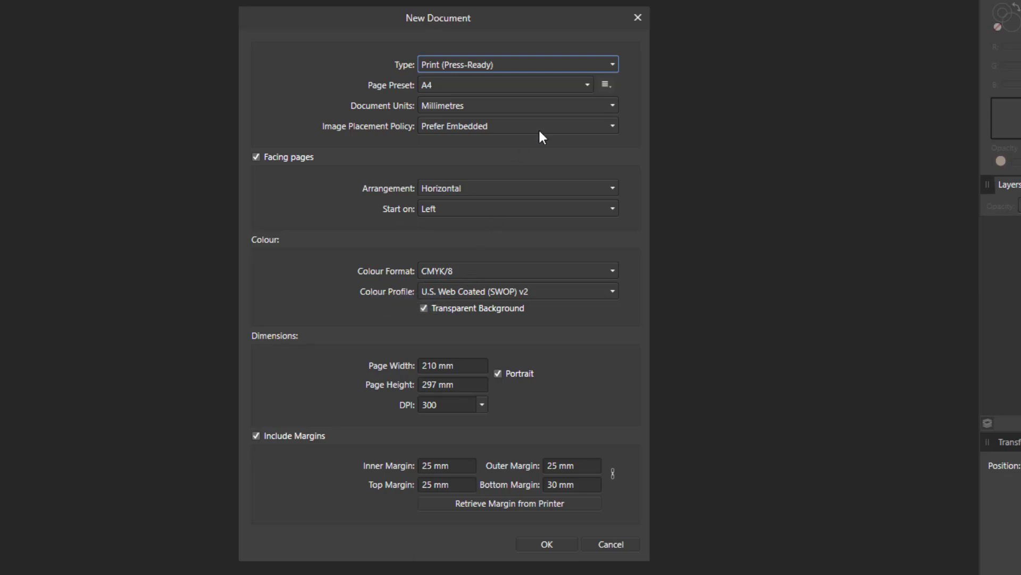
left_click(613, 65)
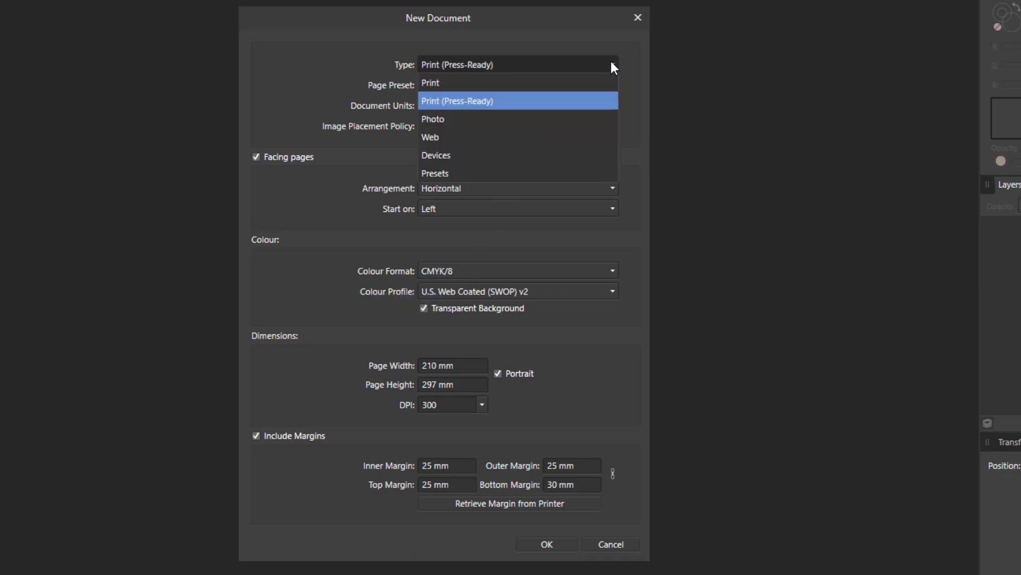
left_click(524, 83)
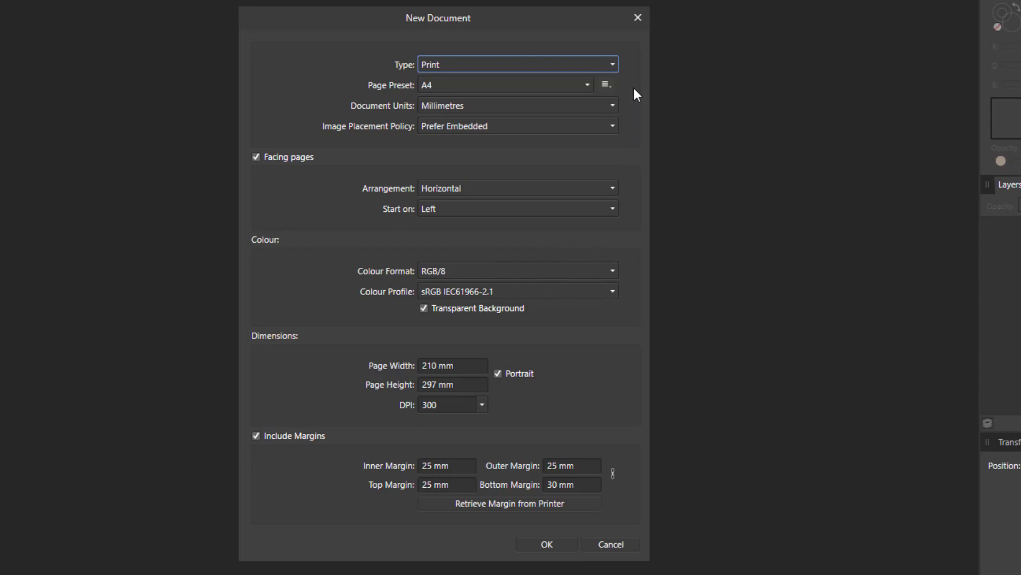
- Set the document type to Photo and review its page presets
left_click(612, 64)
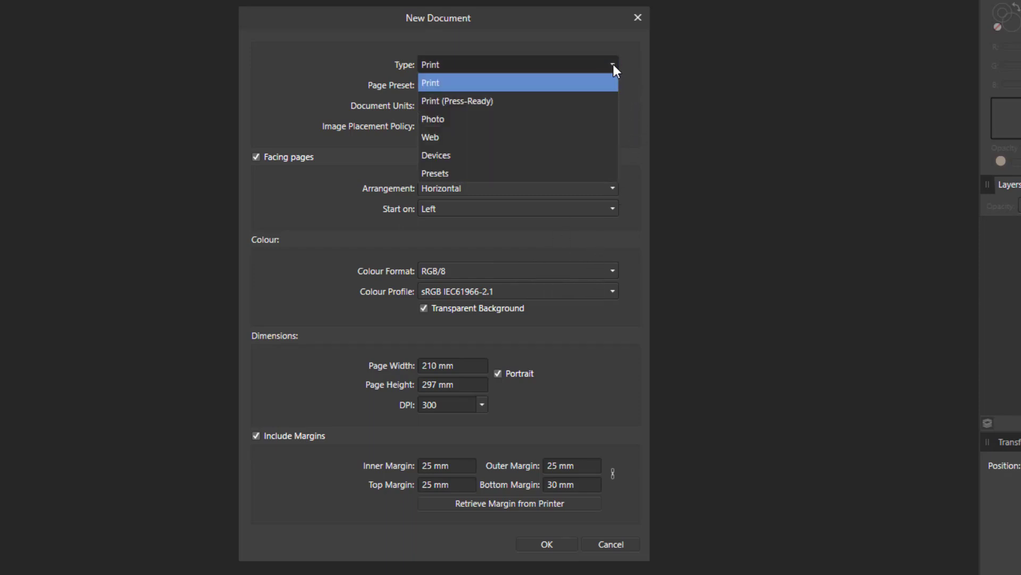
left_click(585, 120)
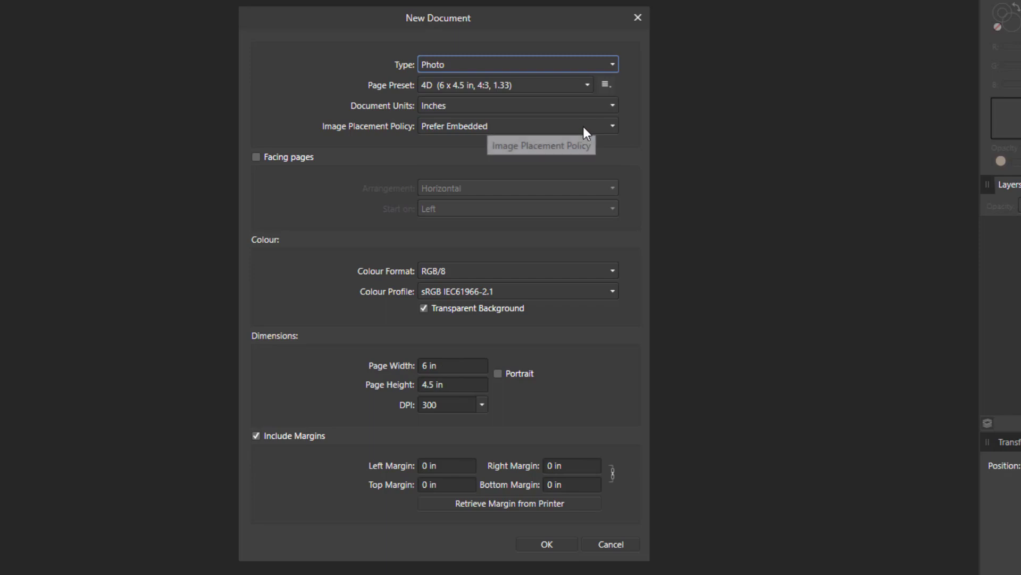
left_click(587, 85)
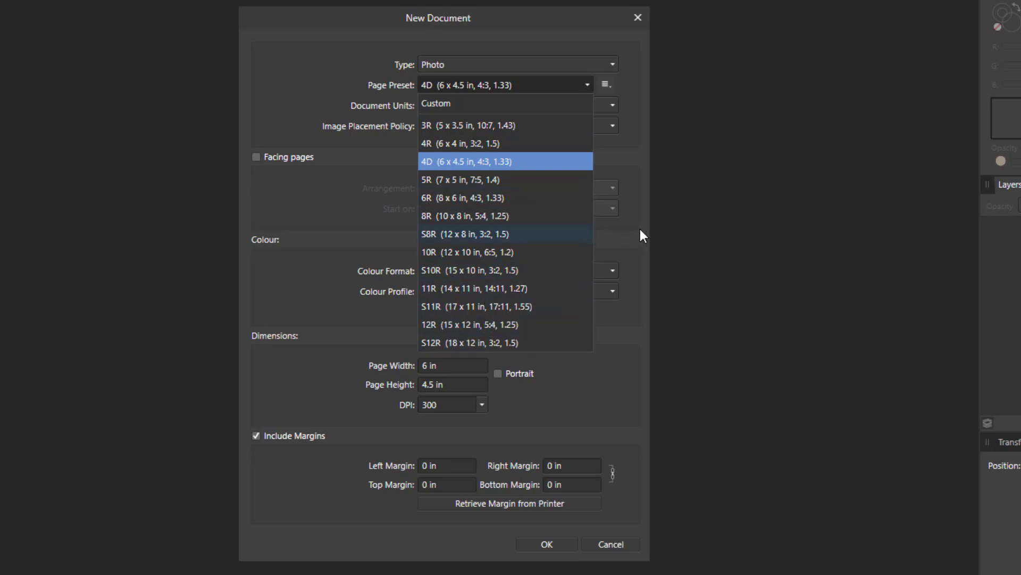
left_click(636, 242)
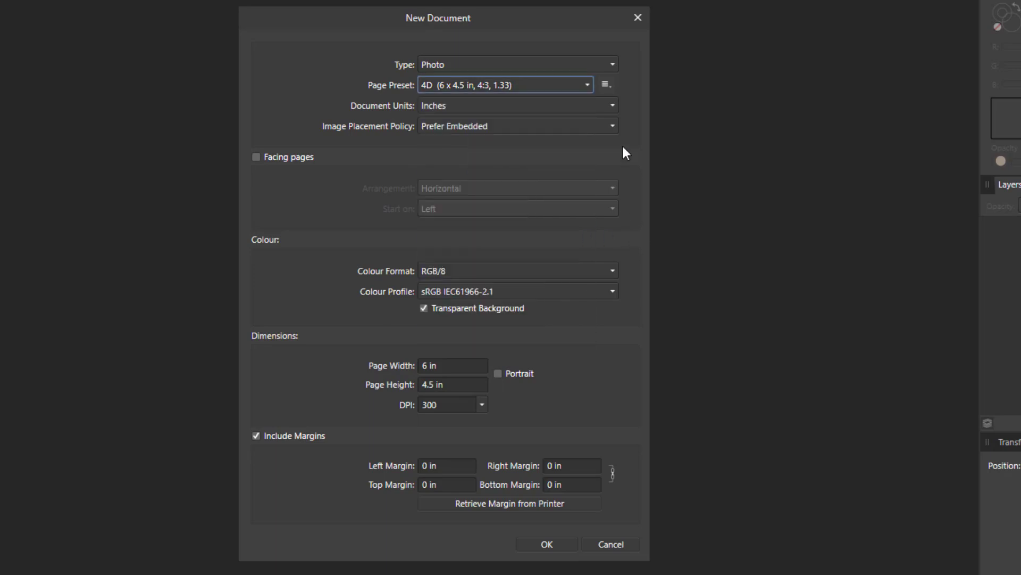
left_click(588, 83)
left_click(588, 82)
- Set the document type to Web, check its page settings, and cancel the new document
left_click(611, 65)
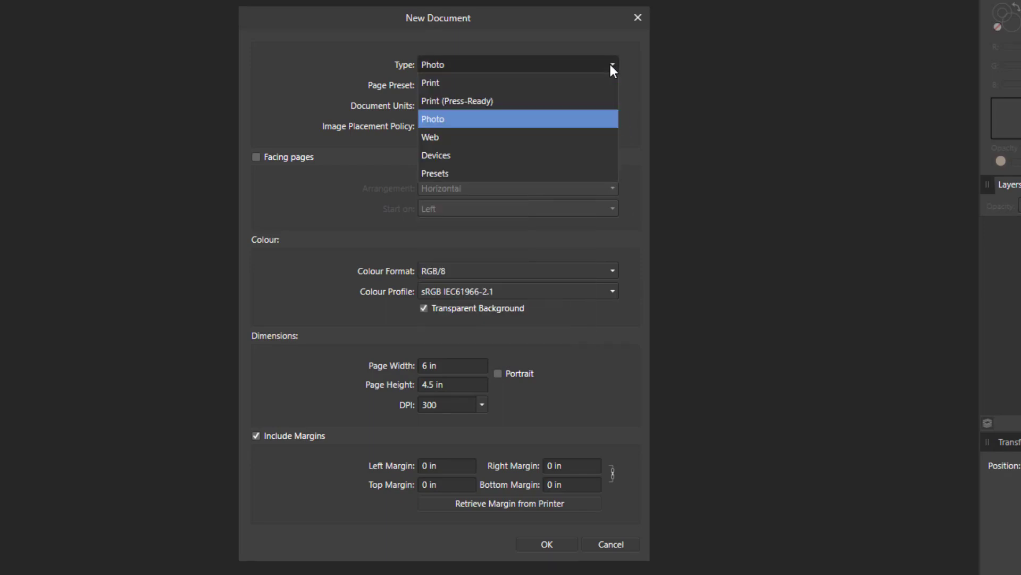
left_click(583, 142)
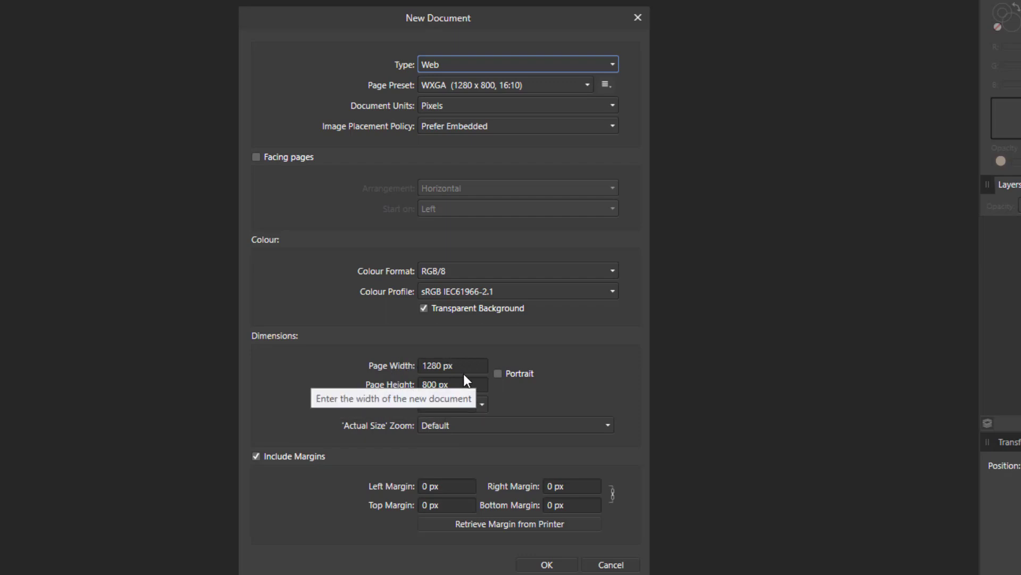
left_click(612, 565)
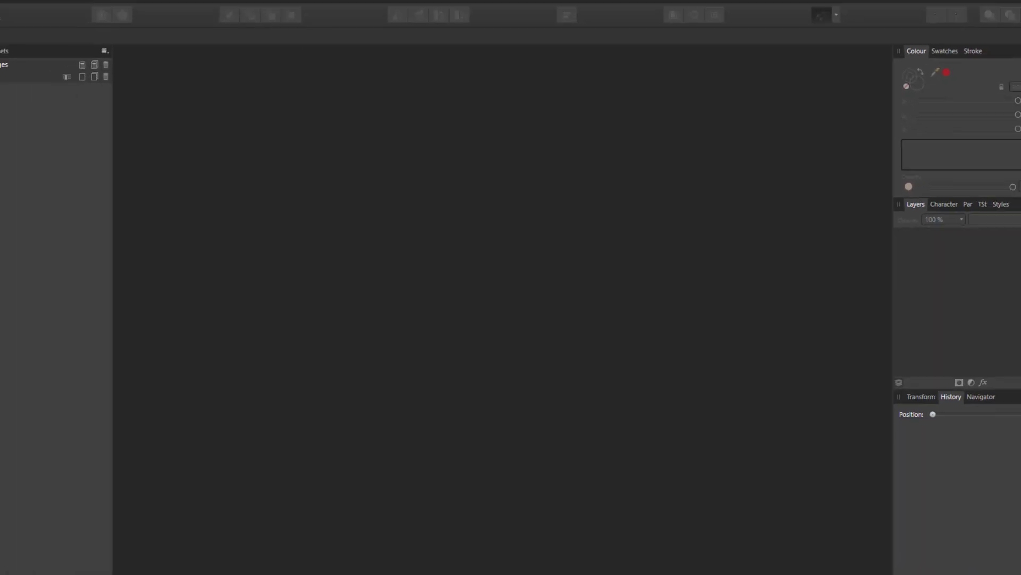
- Open the recent file testimage.afpub, view the page with nothing selected, and close the file
left_click(35, 20)
mouse_move(129, 64)
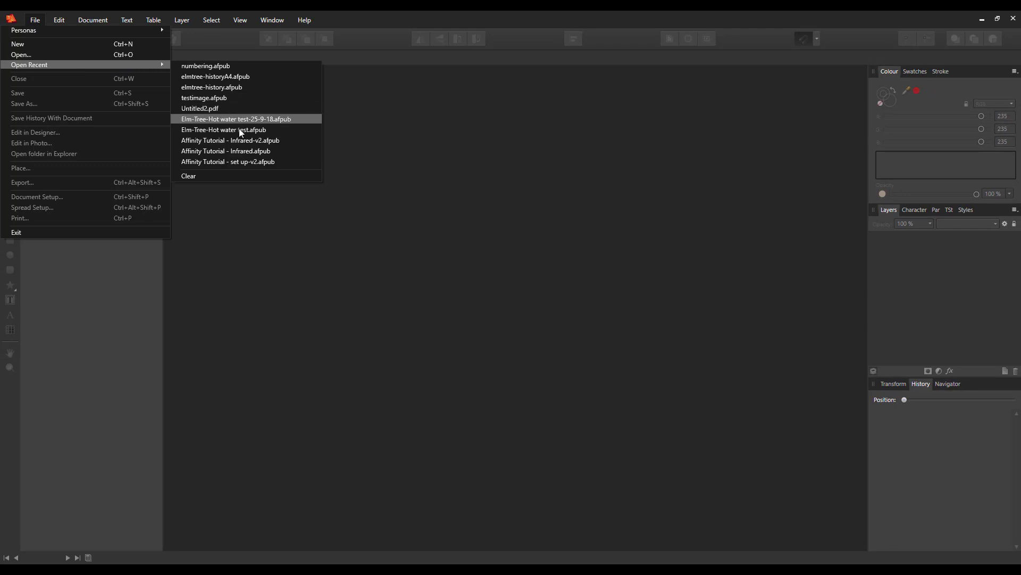
left_click(215, 98)
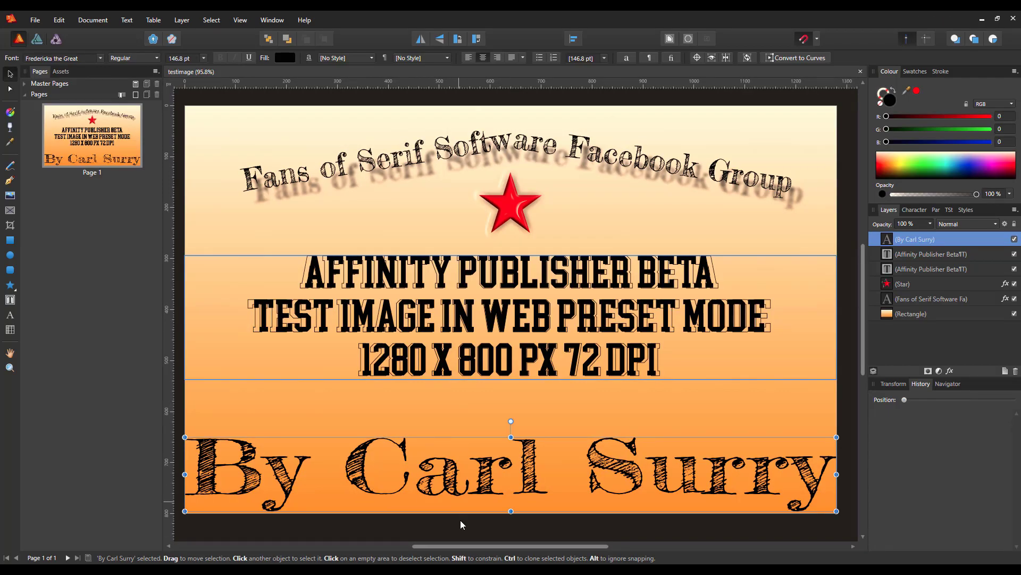
left_click(532, 530)
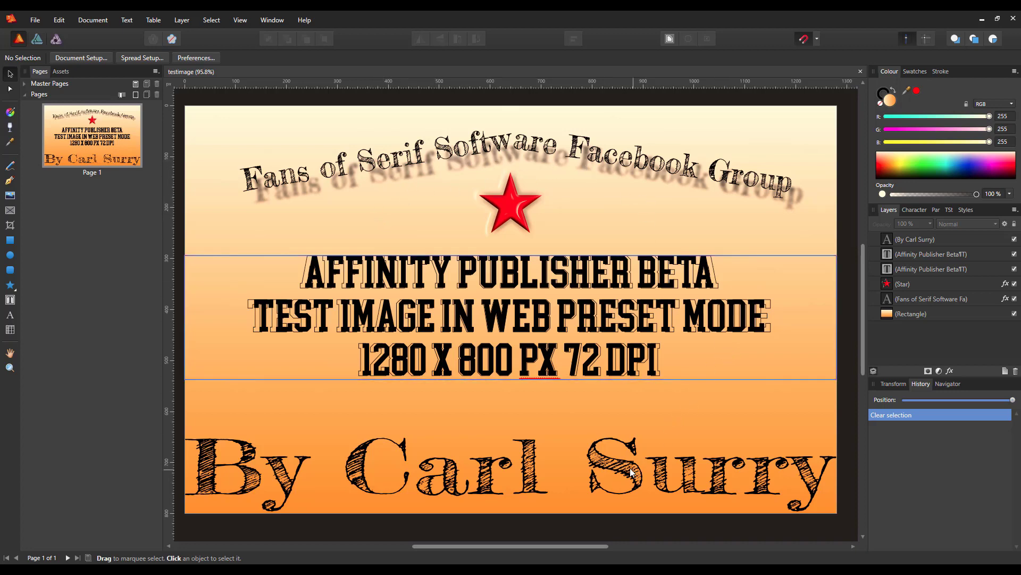
left_click(10, 352)
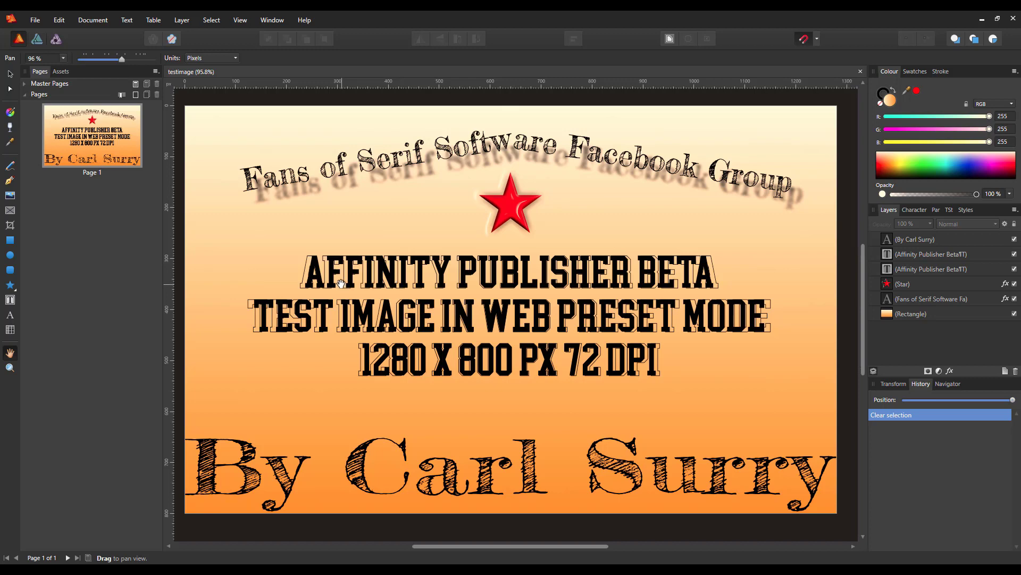
left_click(860, 72)
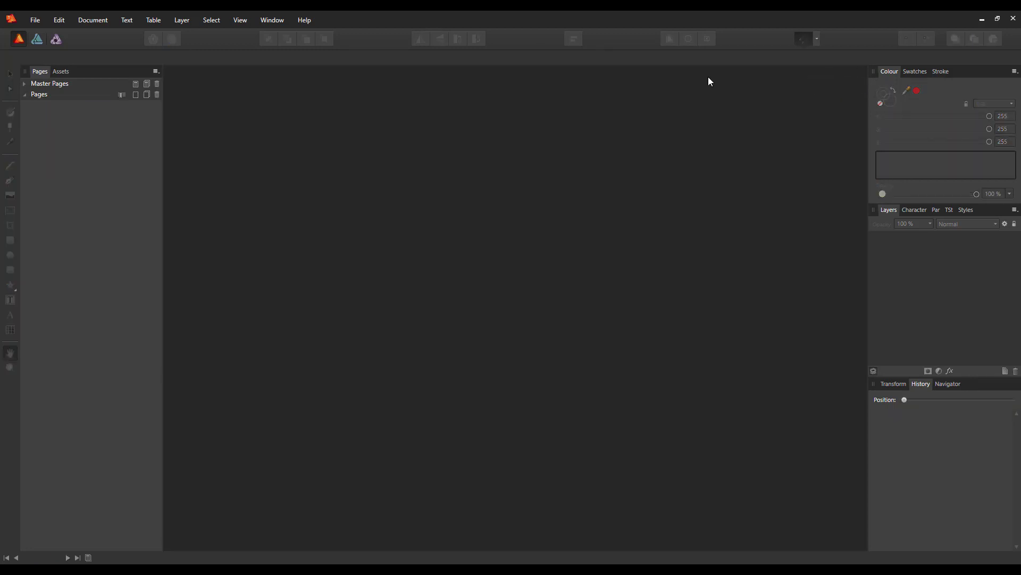
- Start a new document and set its type to Devices
left_click(29, 24)
left_click(38, 39)
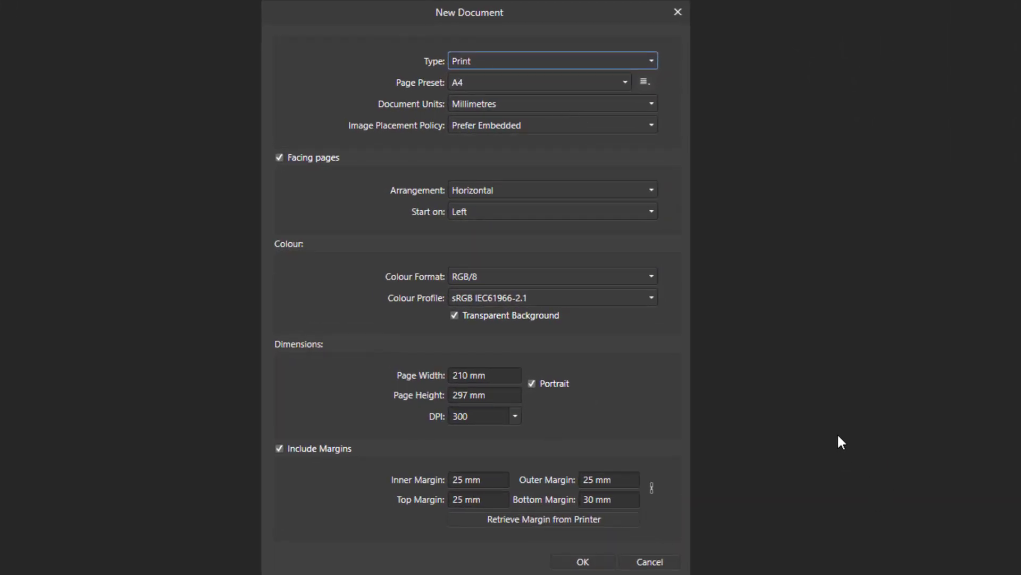
left_click(652, 61)
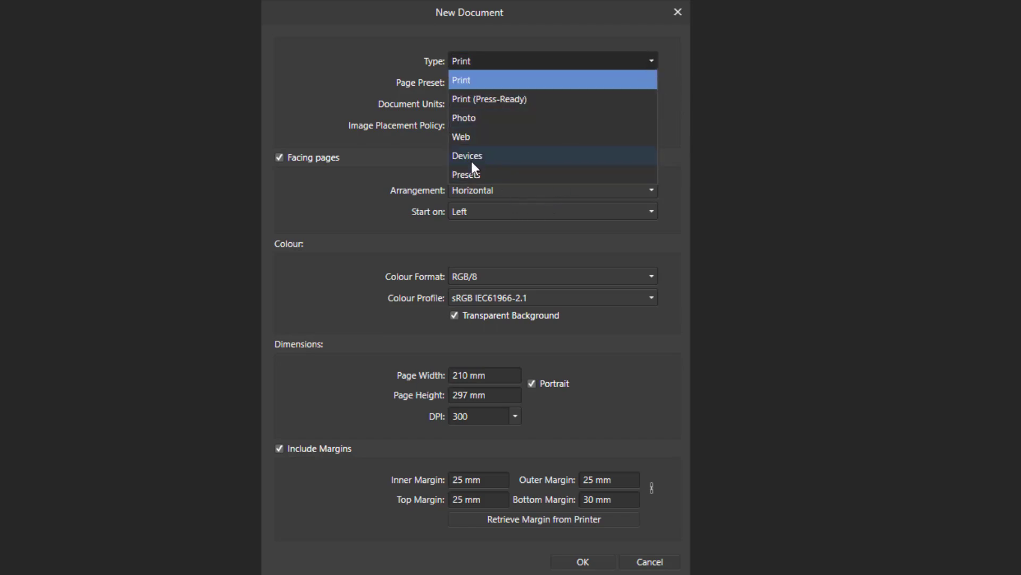
left_click(492, 157)
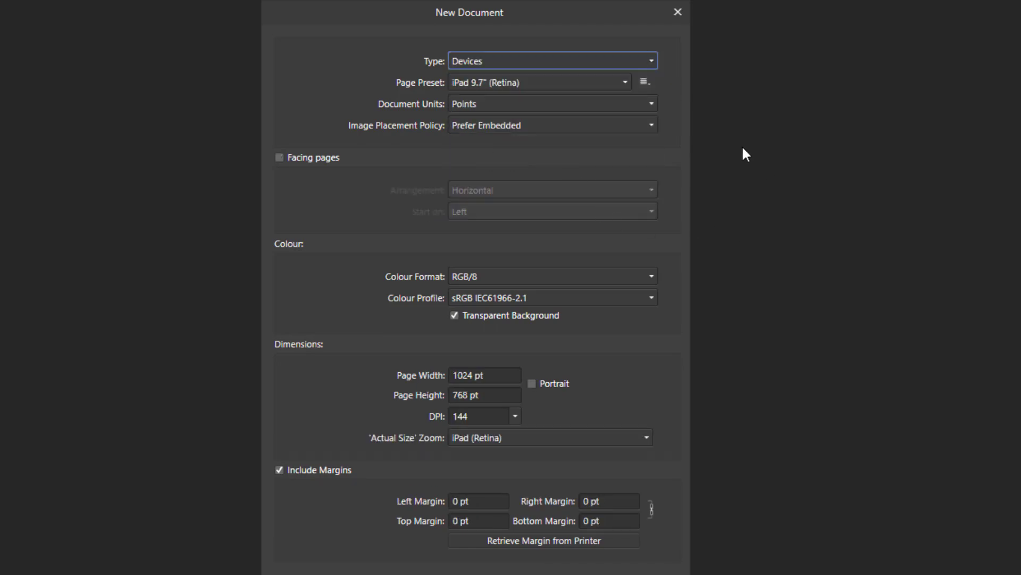
- Review the page presets offered for the Devices document type
left_click(626, 83)
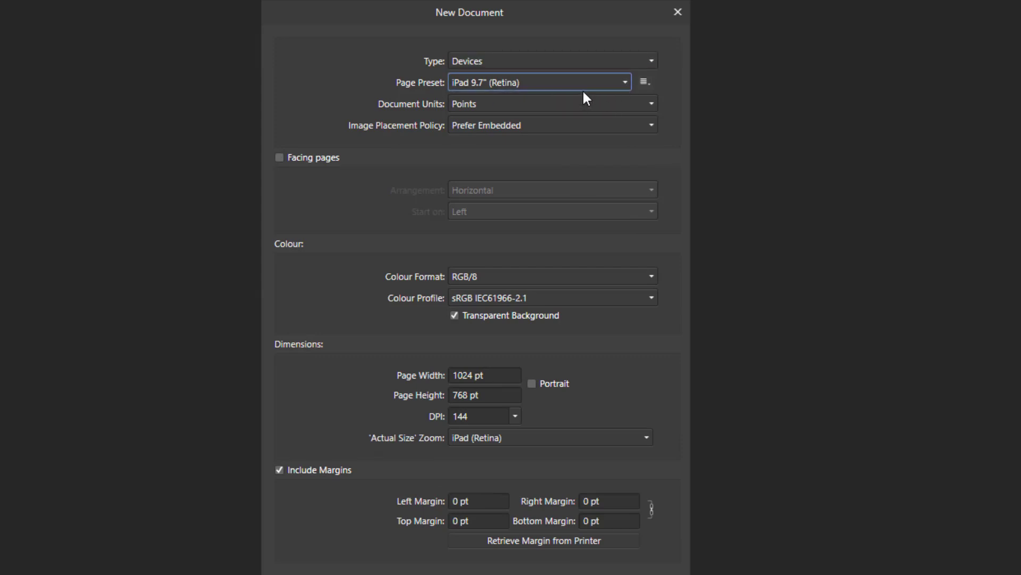
left_click(625, 81)
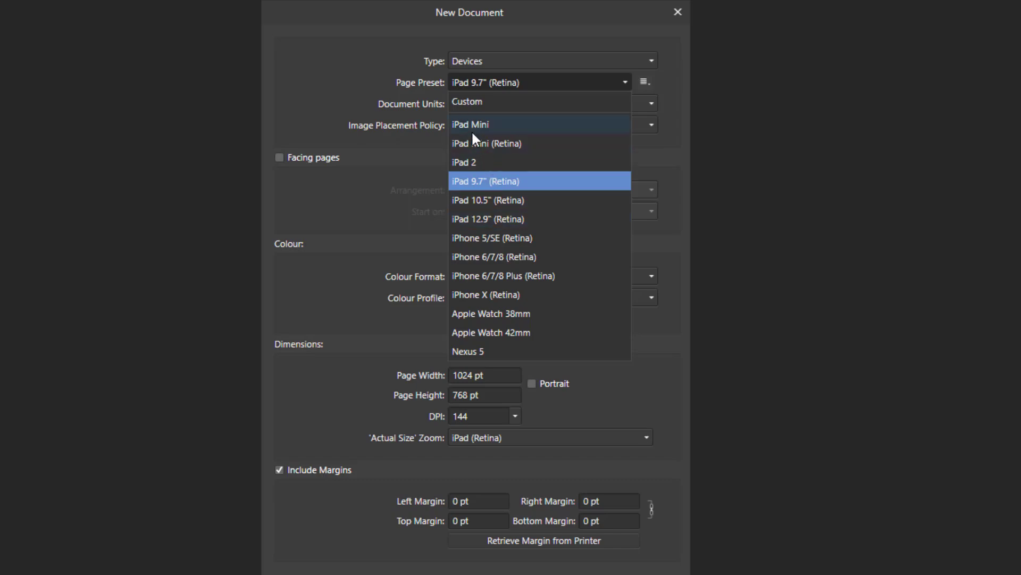
left_click(679, 155)
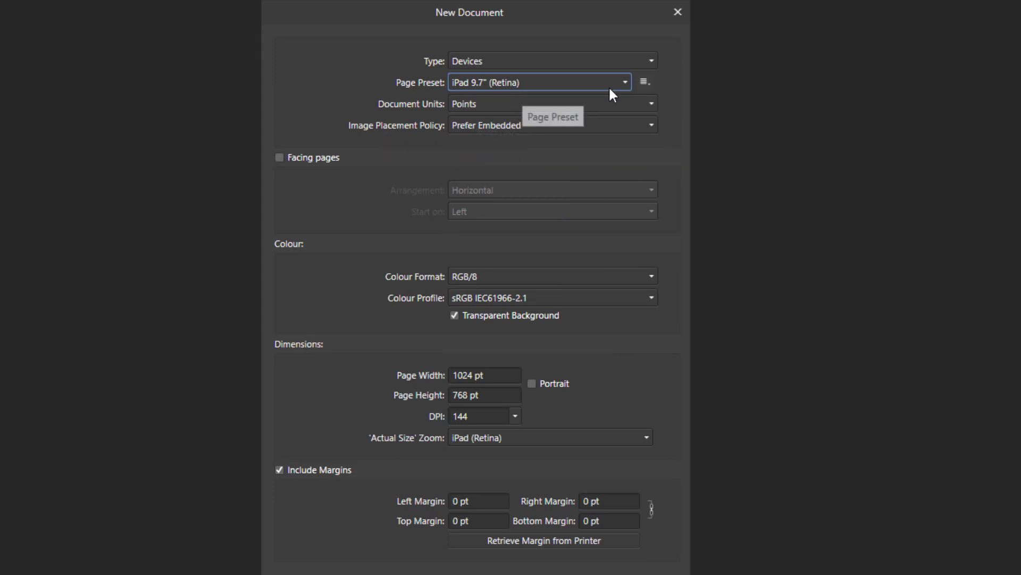
left_click(625, 83)
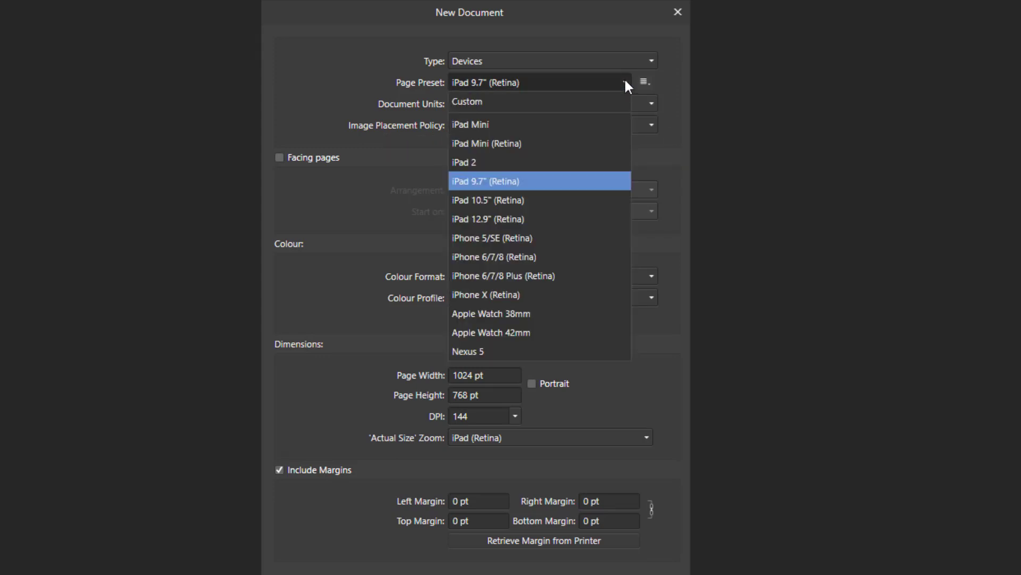
left_click(625, 84)
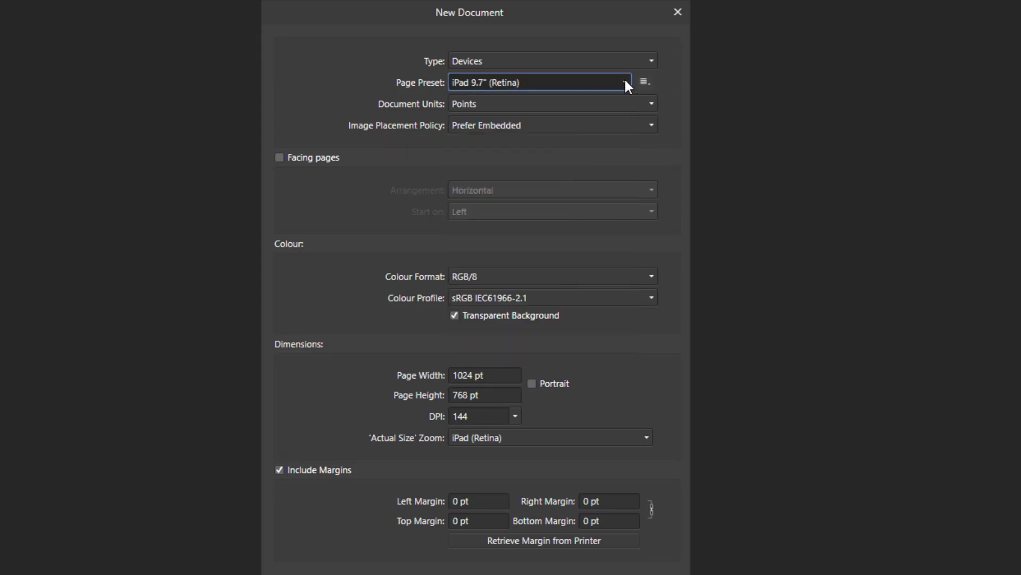
- Set the document type to Print and review the available document units
left_click(651, 63)
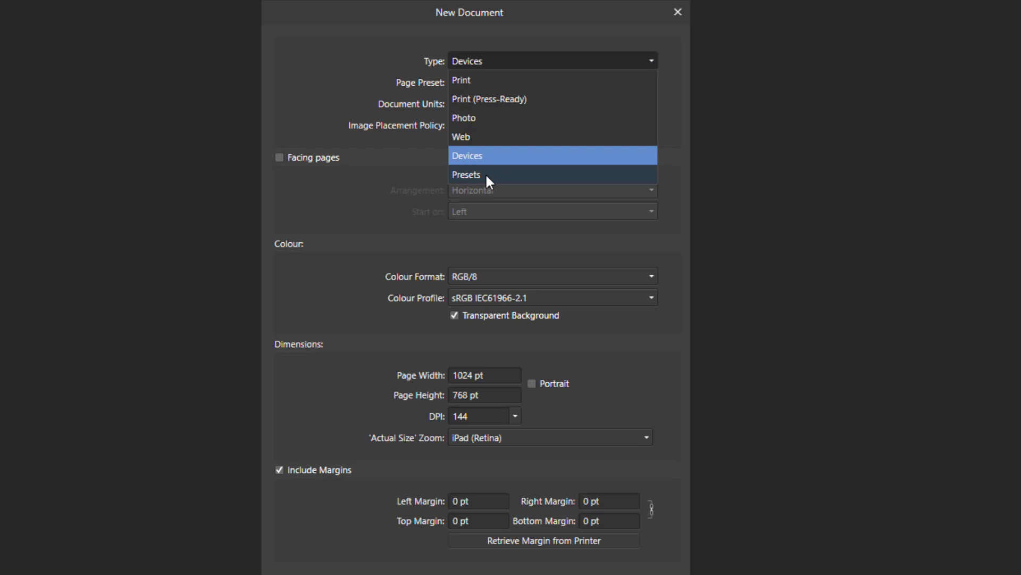
left_click(674, 194)
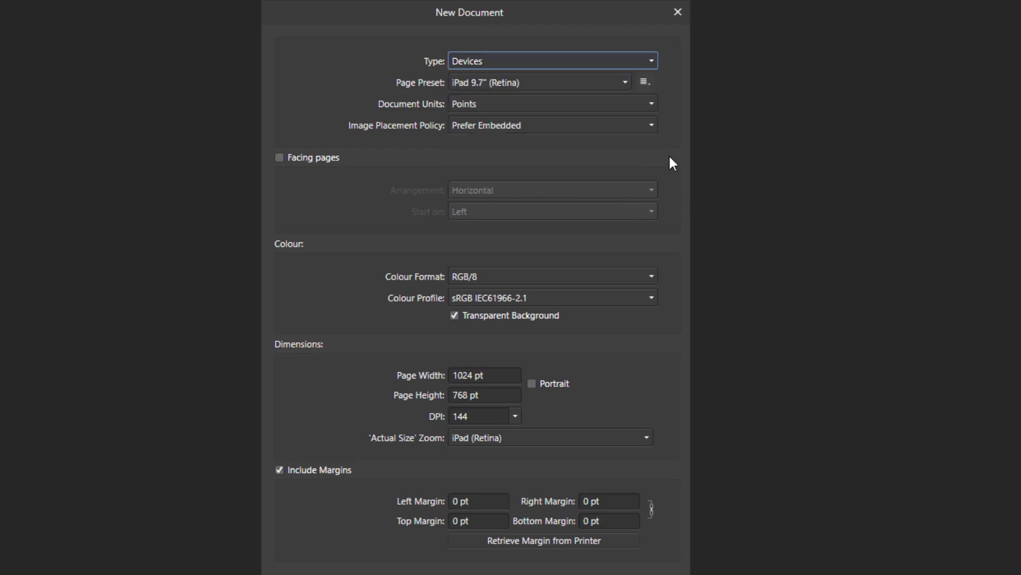
left_click(650, 63)
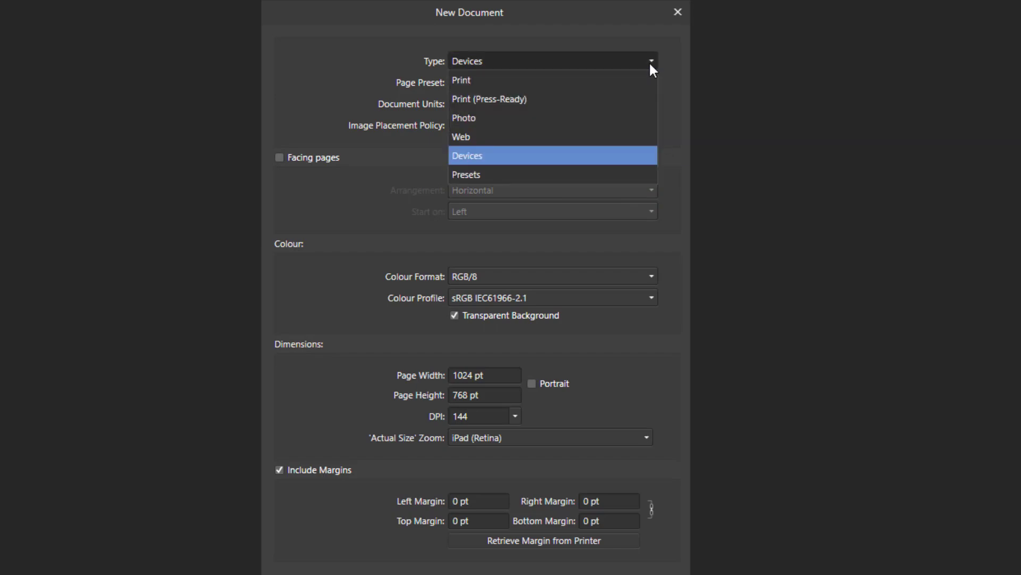
left_click(599, 83)
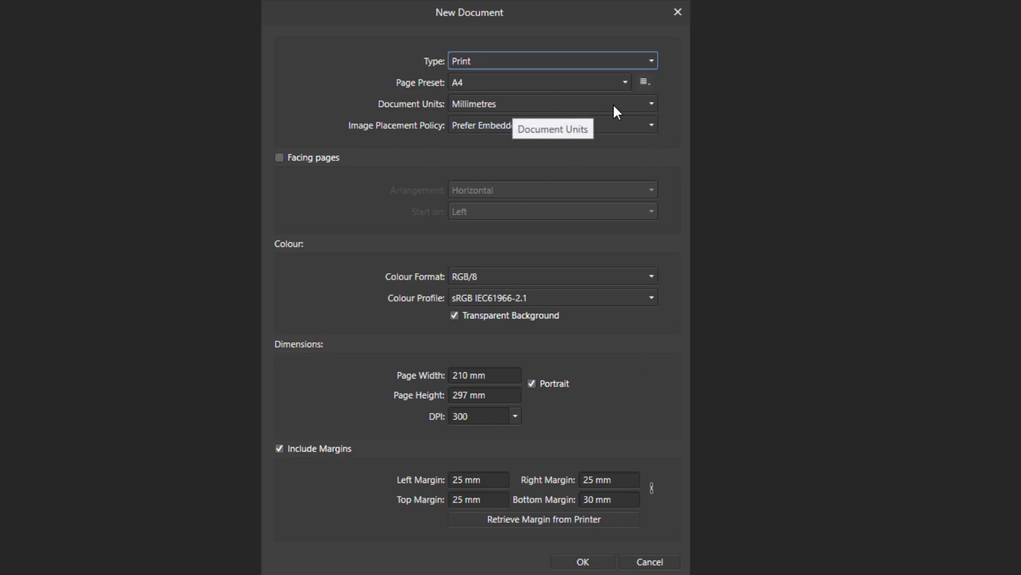
left_click(656, 111)
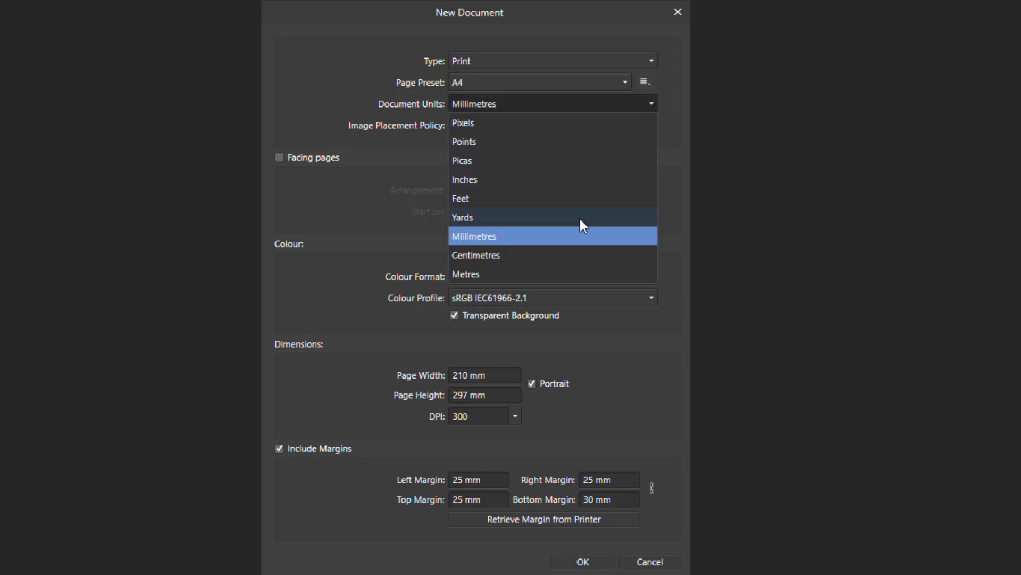
left_click(675, 348)
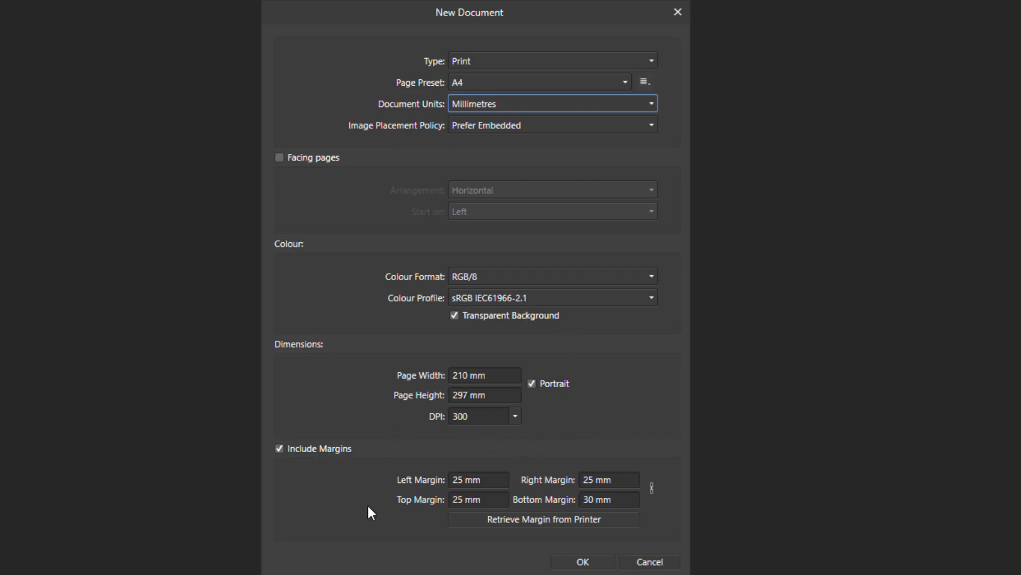
- Enable facing pages and retrieve the page margins from the printer
left_click(280, 158)
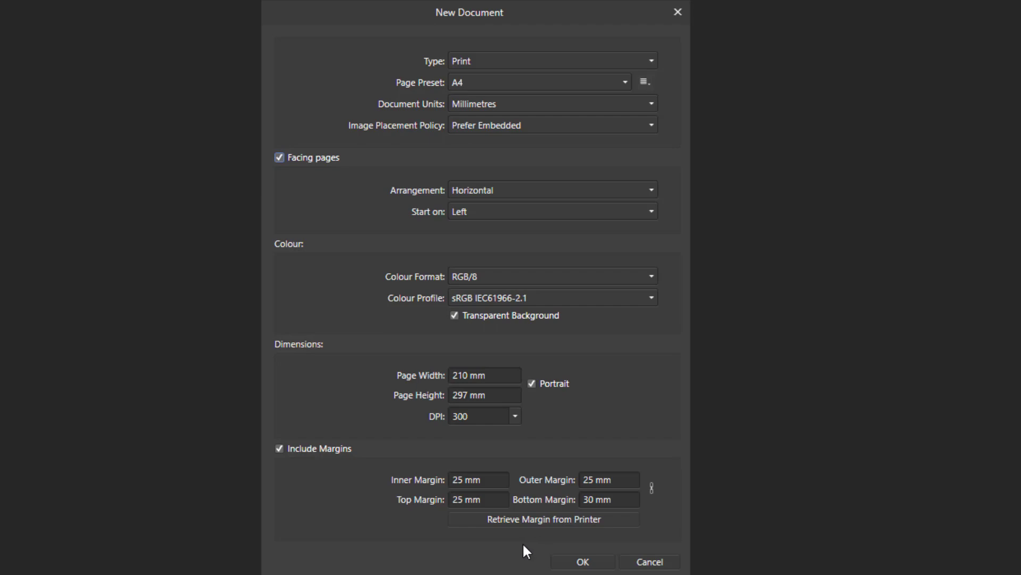
left_click(574, 518)
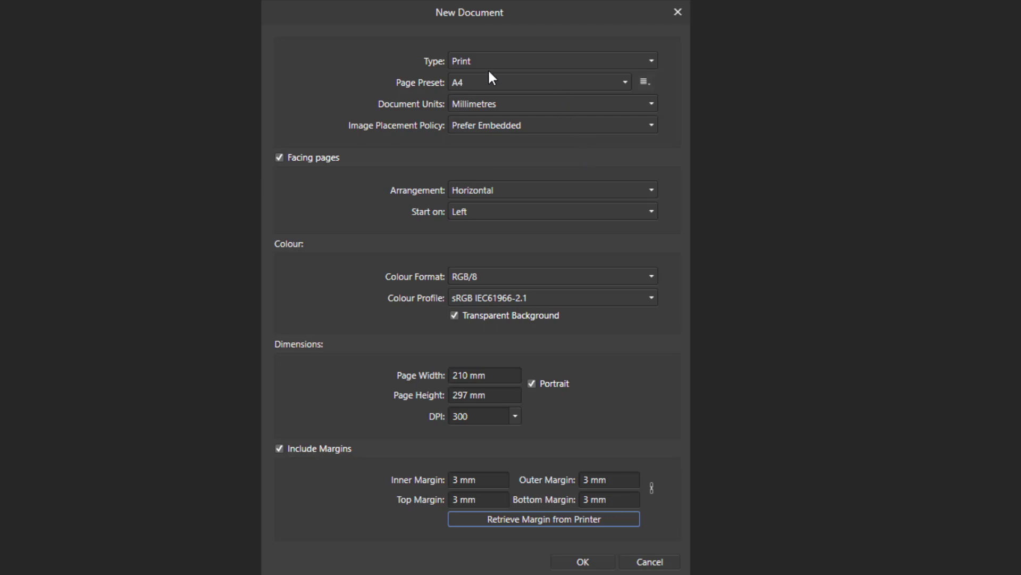
- Save the current page settings as a preset and rename it "A4 with 3mm margins"
left_click(647, 82)
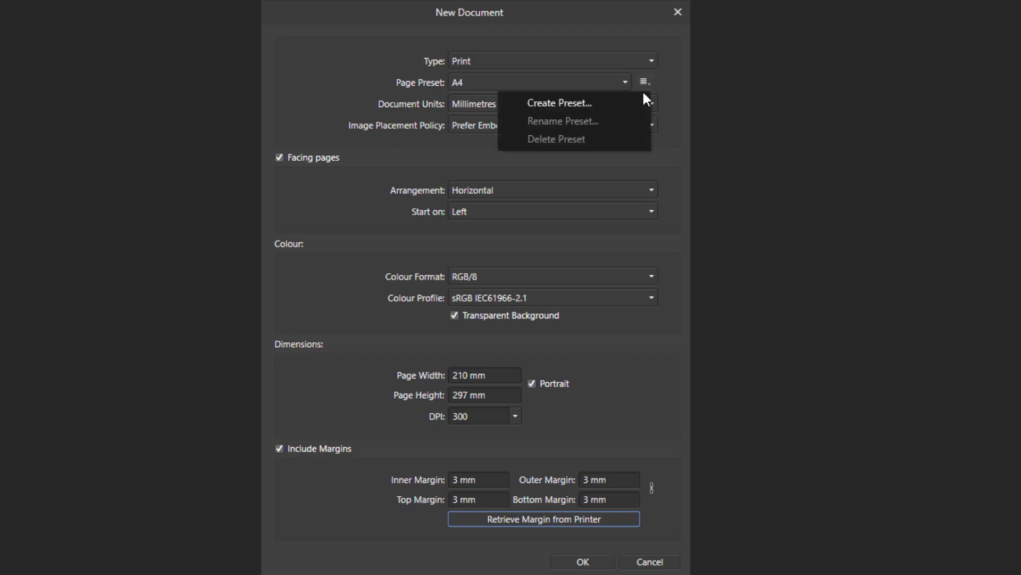
left_click(569, 103)
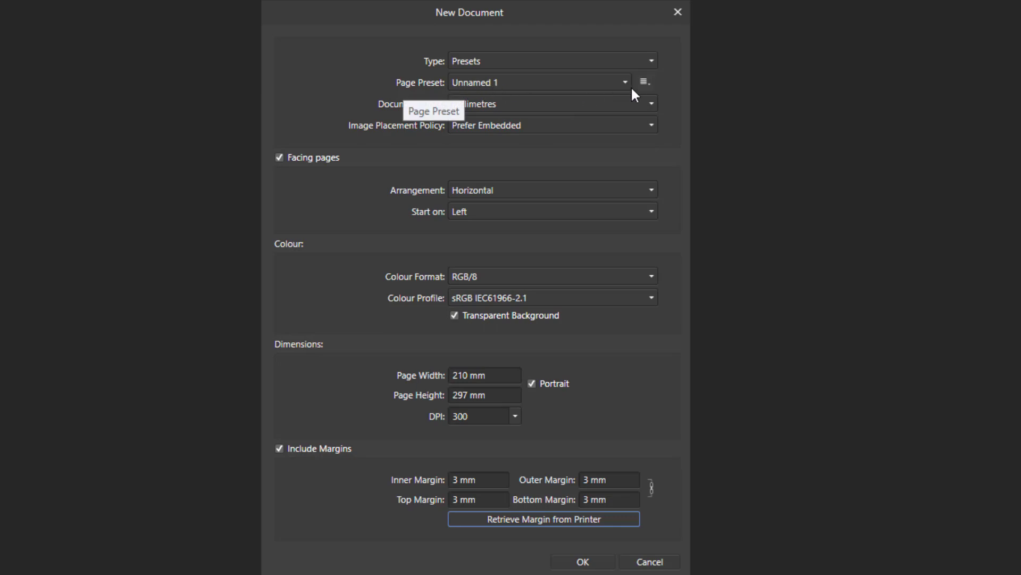
left_click(645, 82)
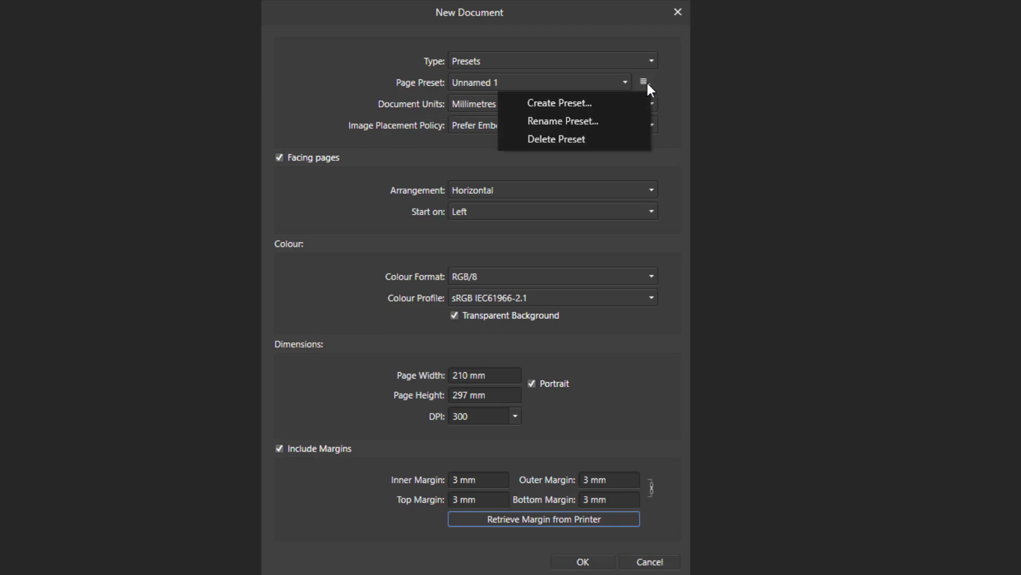
left_click(590, 121)
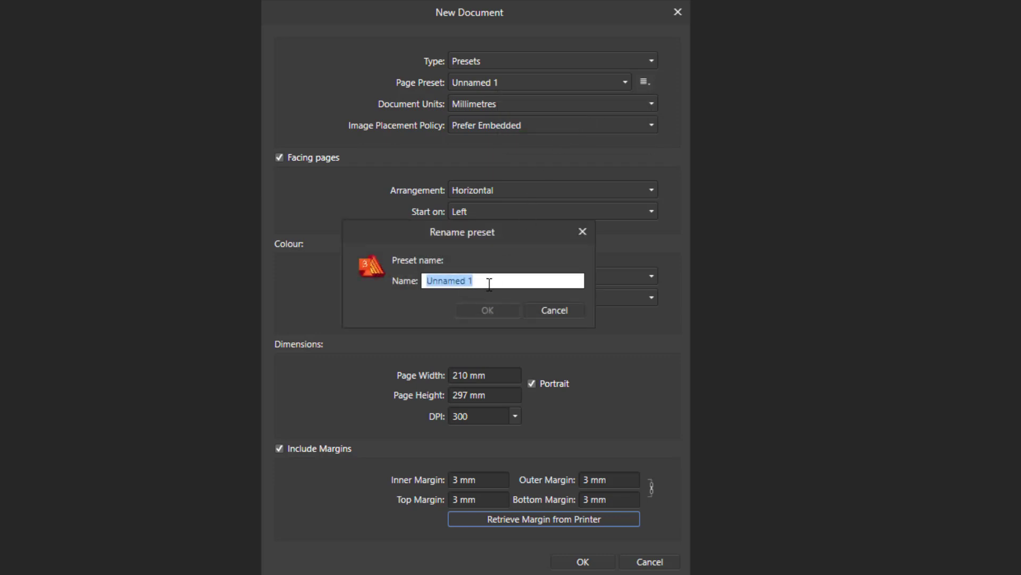
type("A4")
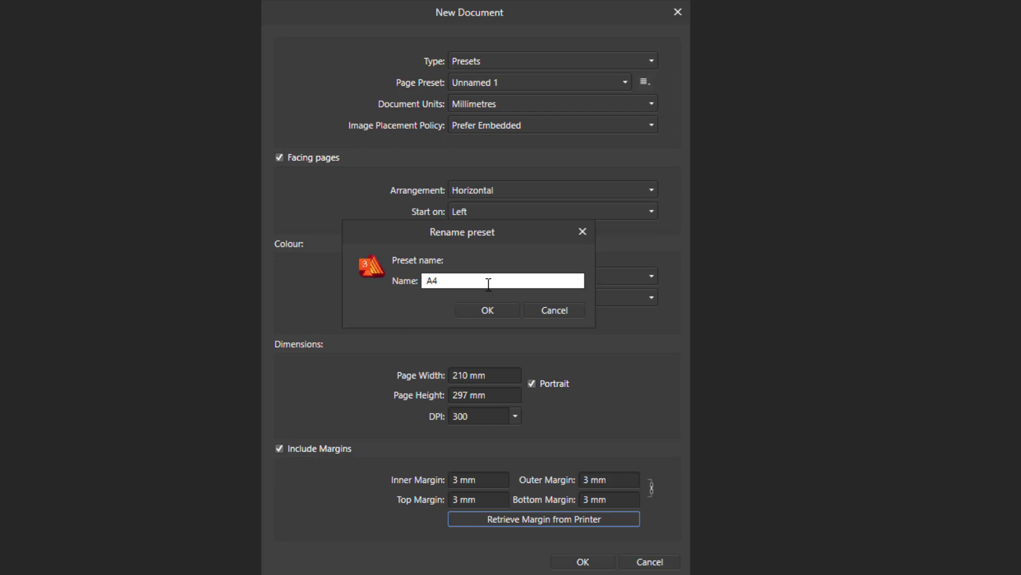
type(" with 3mm margins")
left_click(510, 314)
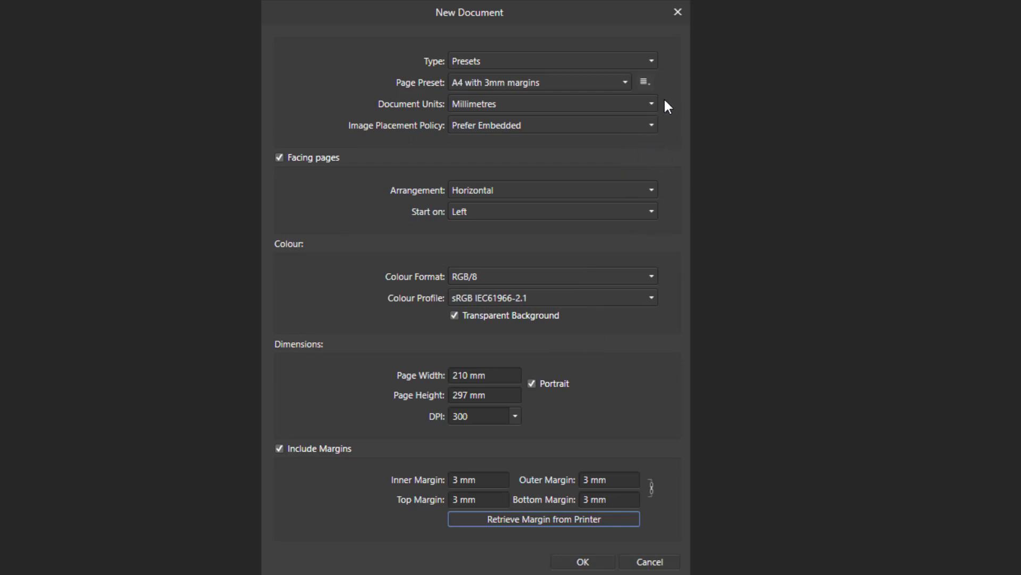
- Review the saved page presets by applying the A5 preset with 10 mm margins and the A4 10 mm preset
left_click(621, 81)
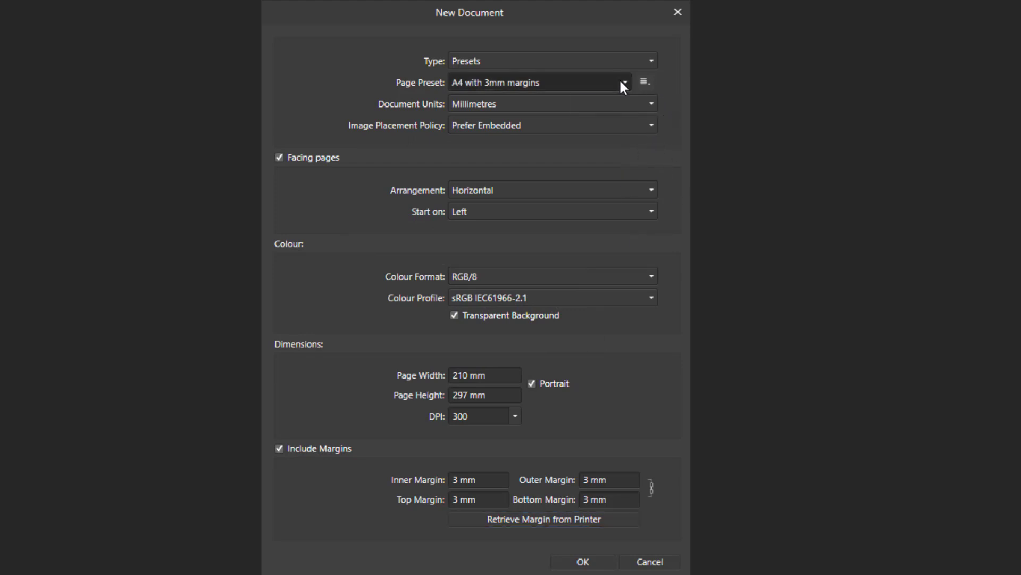
left_click(652, 61)
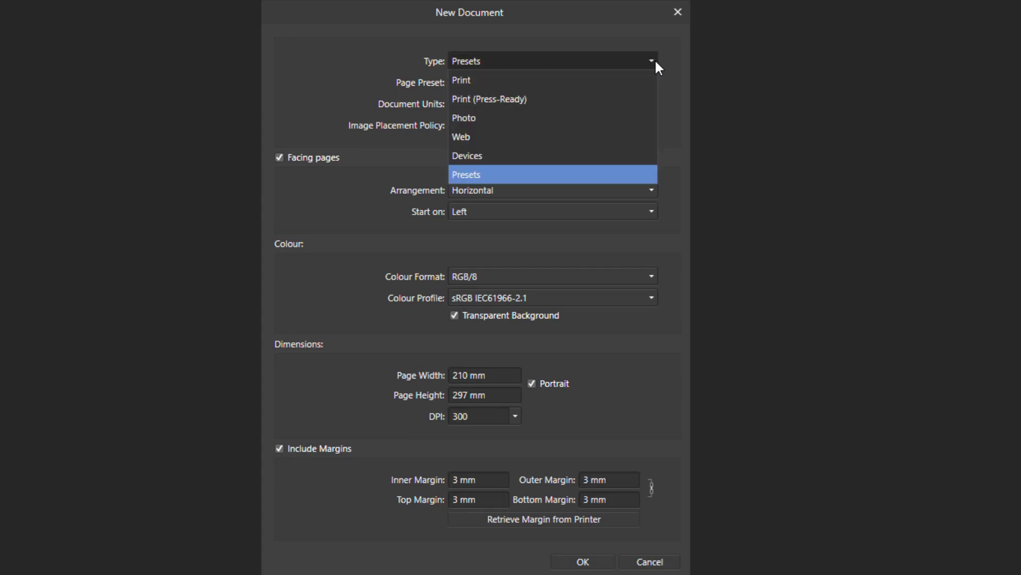
left_click(680, 100)
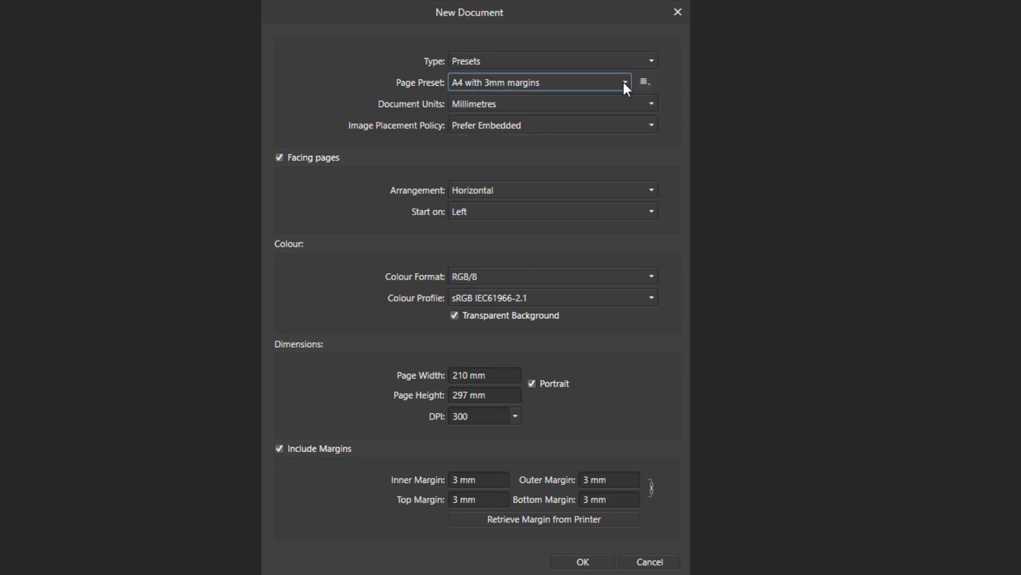
left_click(625, 85)
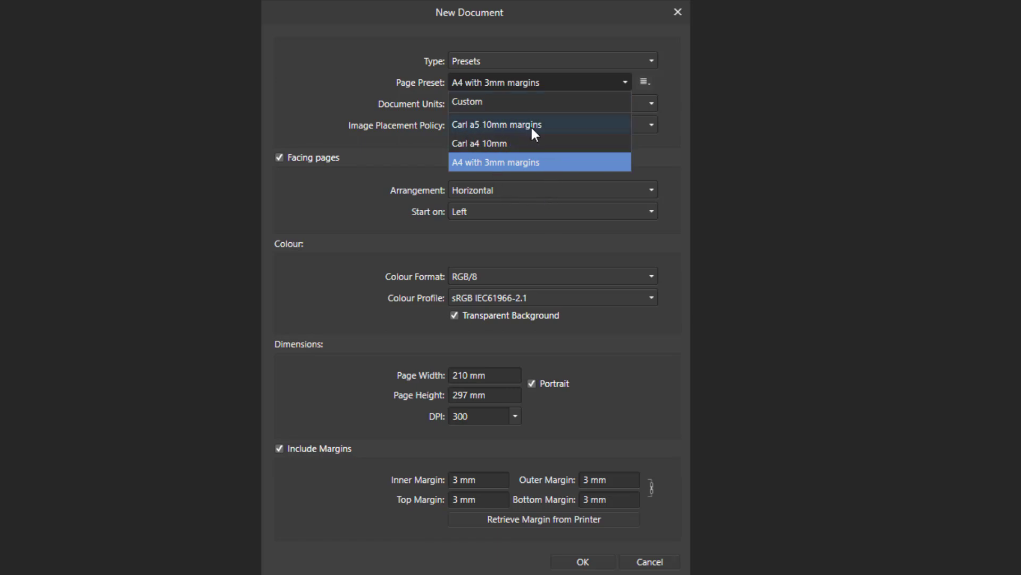
left_click(503, 127)
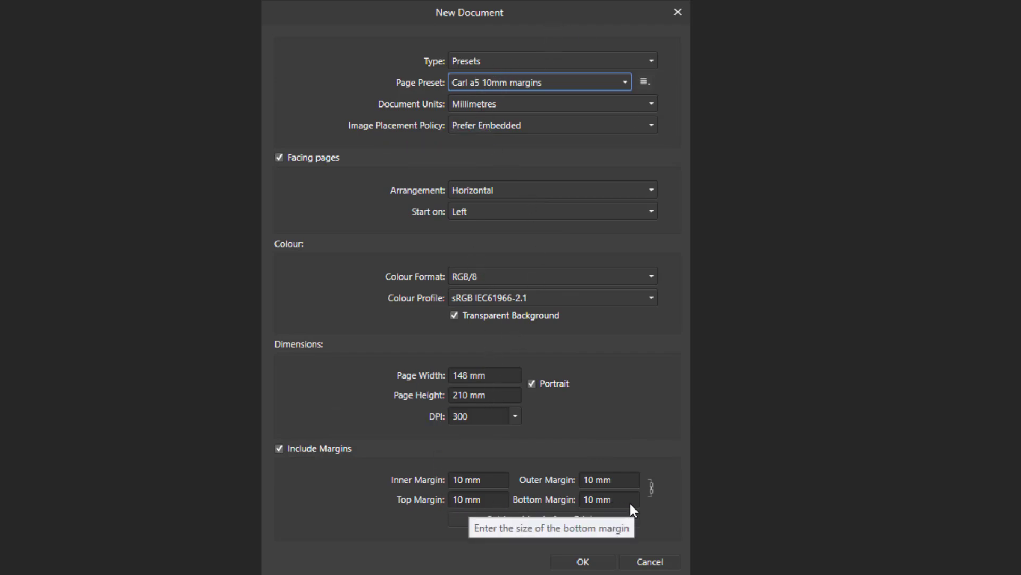
left_click(626, 82)
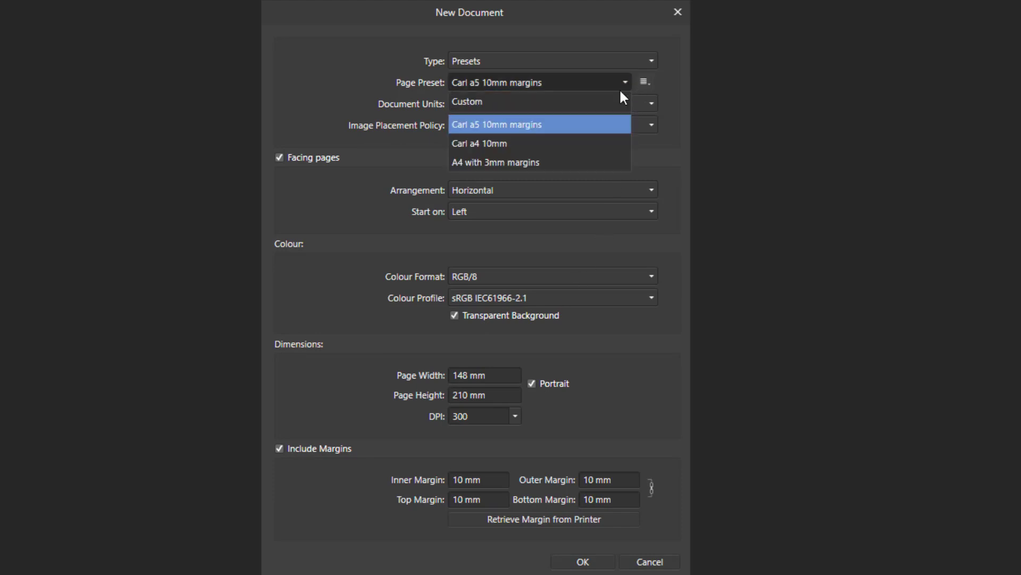
left_click(469, 144)
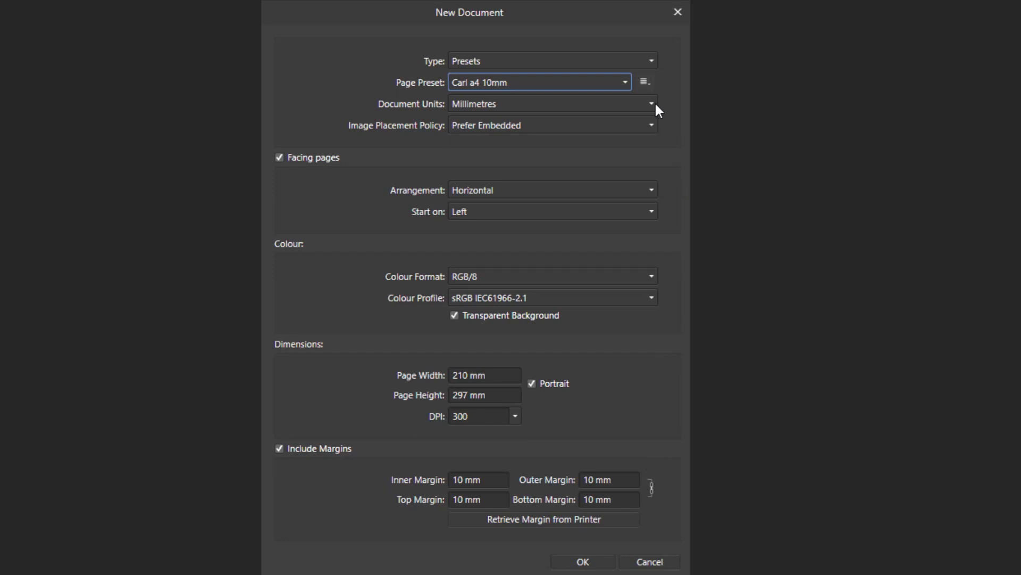
- Apply the page preset "A4 with 3mm margins" and create the document
left_click(647, 82)
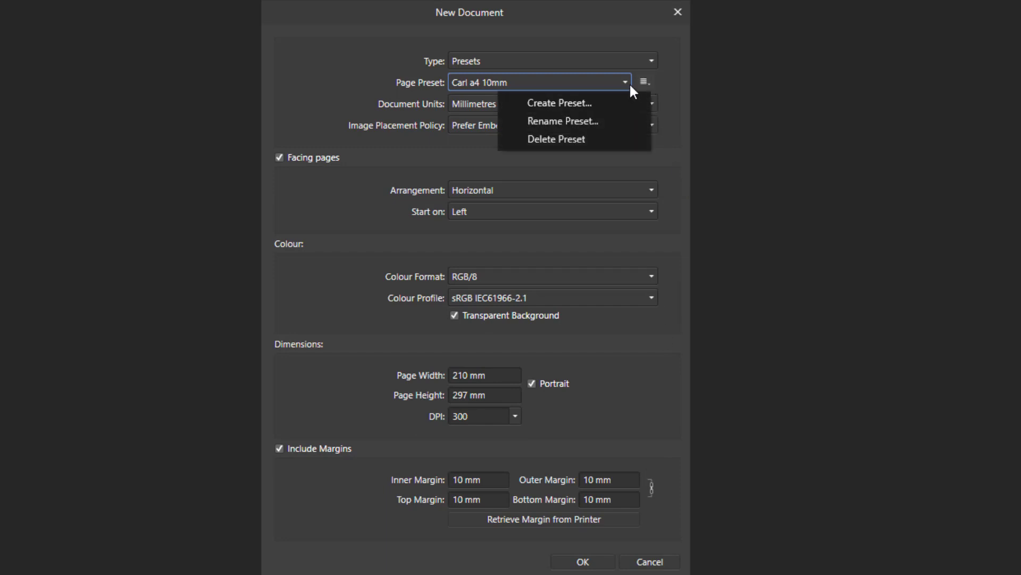
left_click(627, 81)
left_click(488, 158)
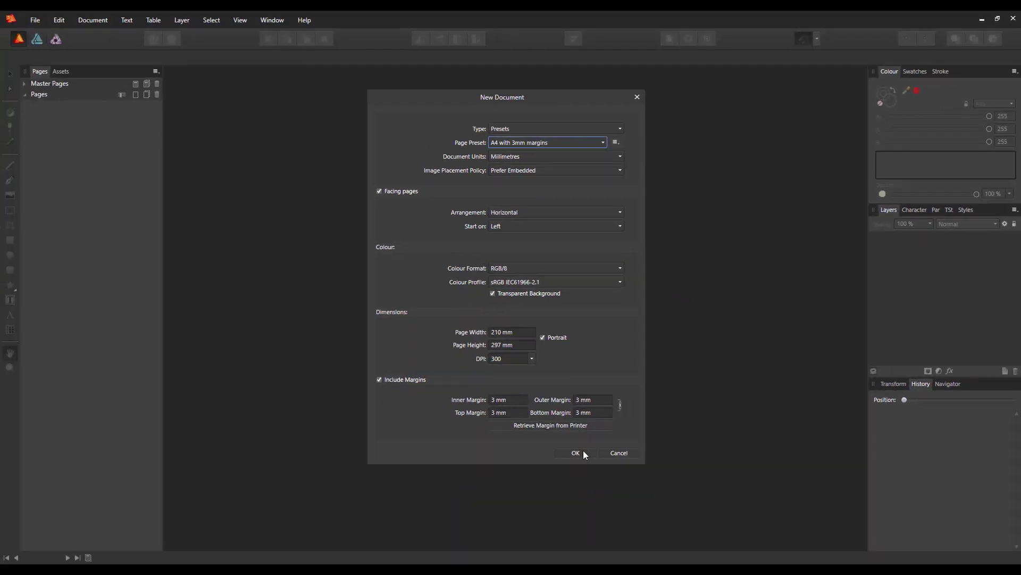
left_click(583, 561)
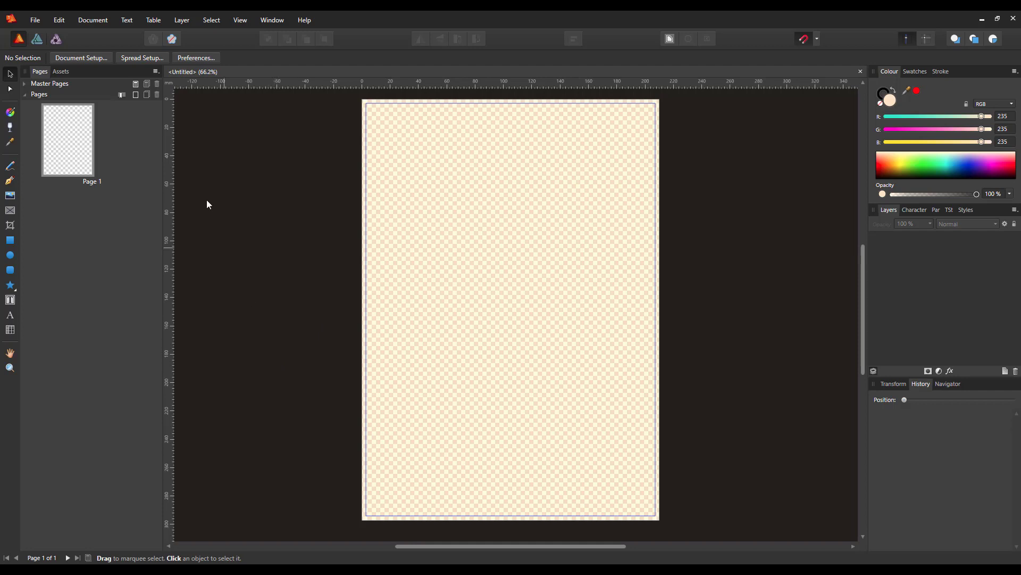
- Close the untitled document and dismiss the file-opening dialog without opening a file
left_click(861, 71)
key("ctrl+o")
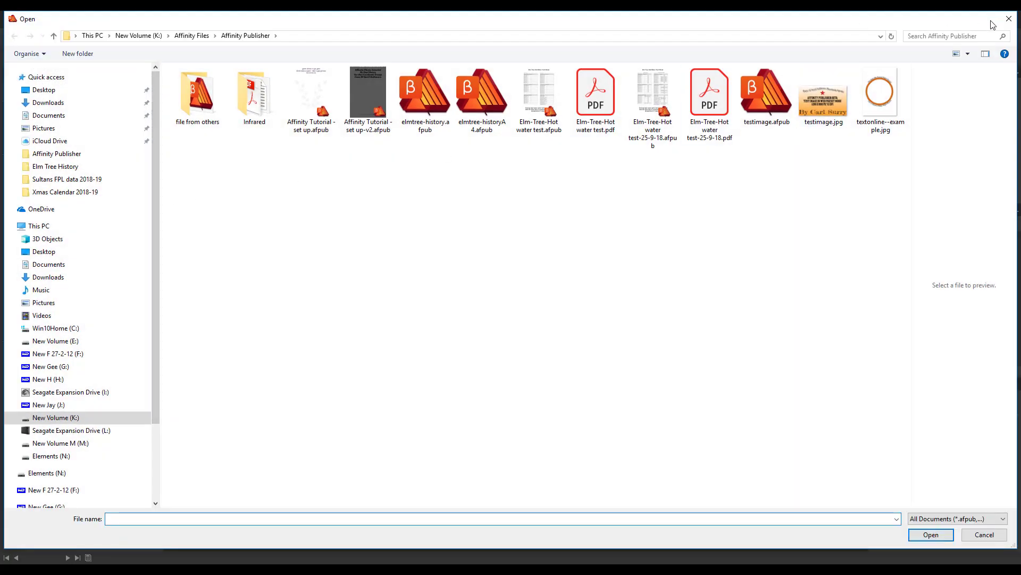
left_click(1009, 19)
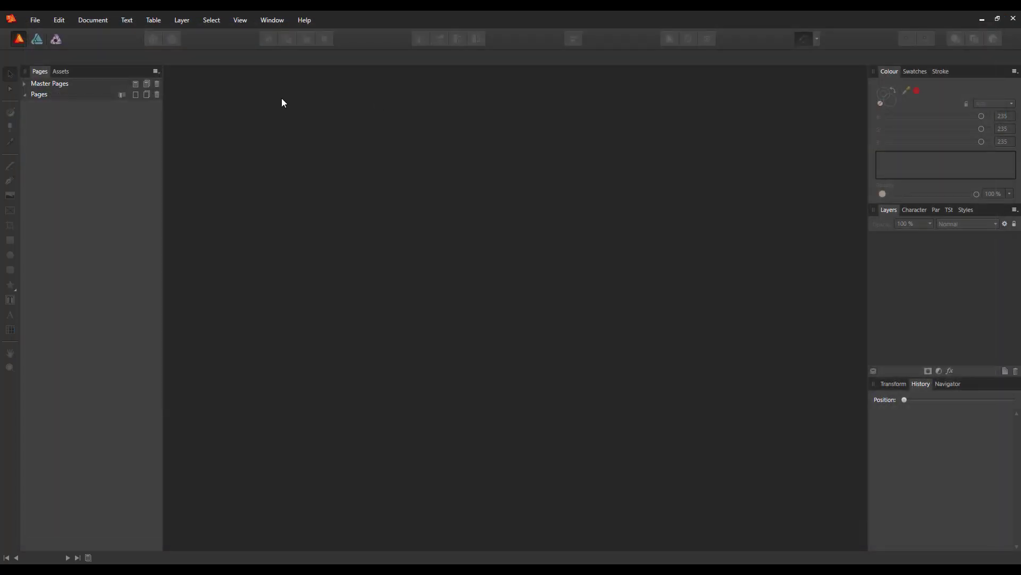
- Create a new document from the saved A4 preset with 10 mm margins
left_click(37, 22)
left_click(41, 42)
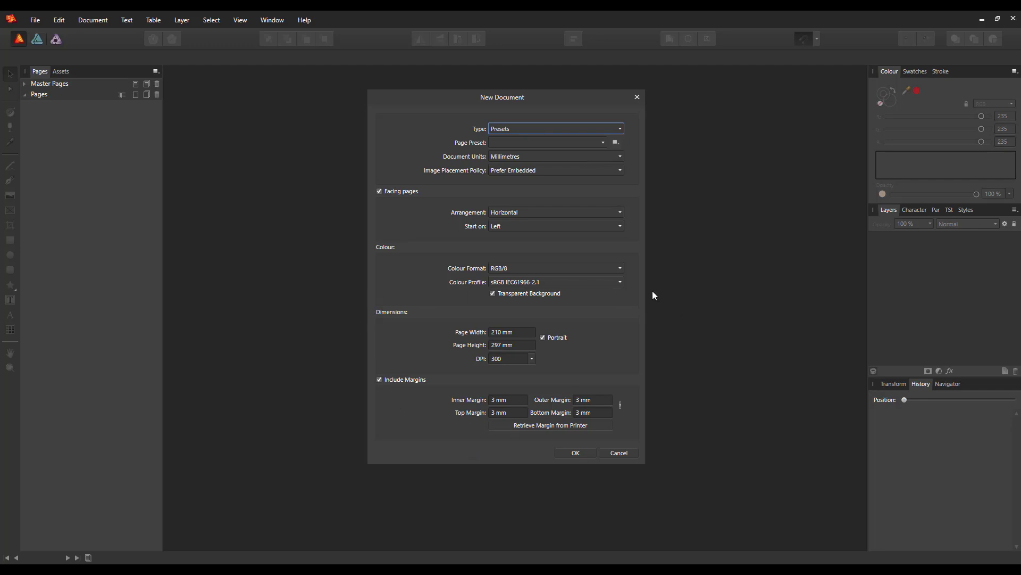
left_click(603, 142)
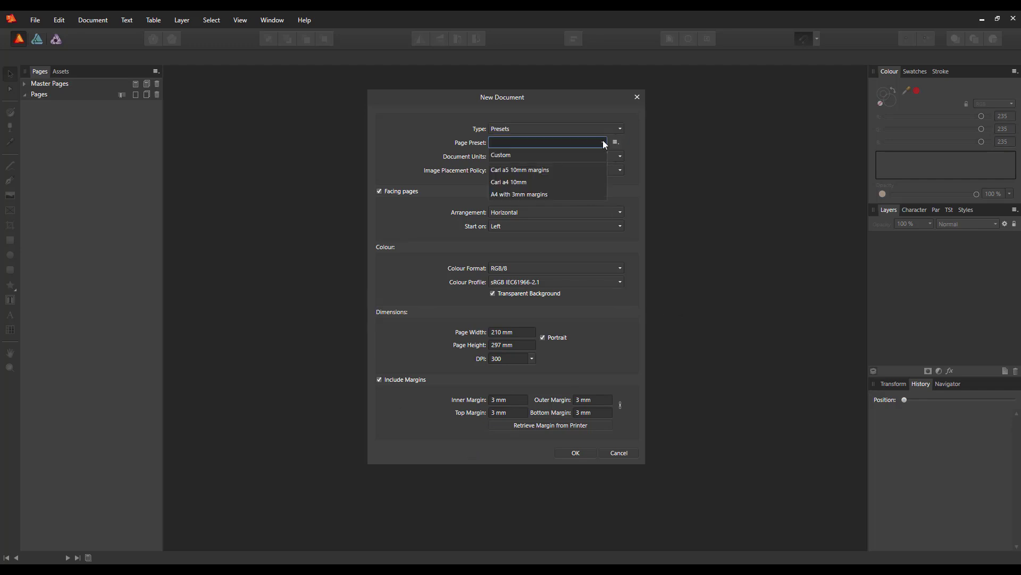
left_click(512, 183)
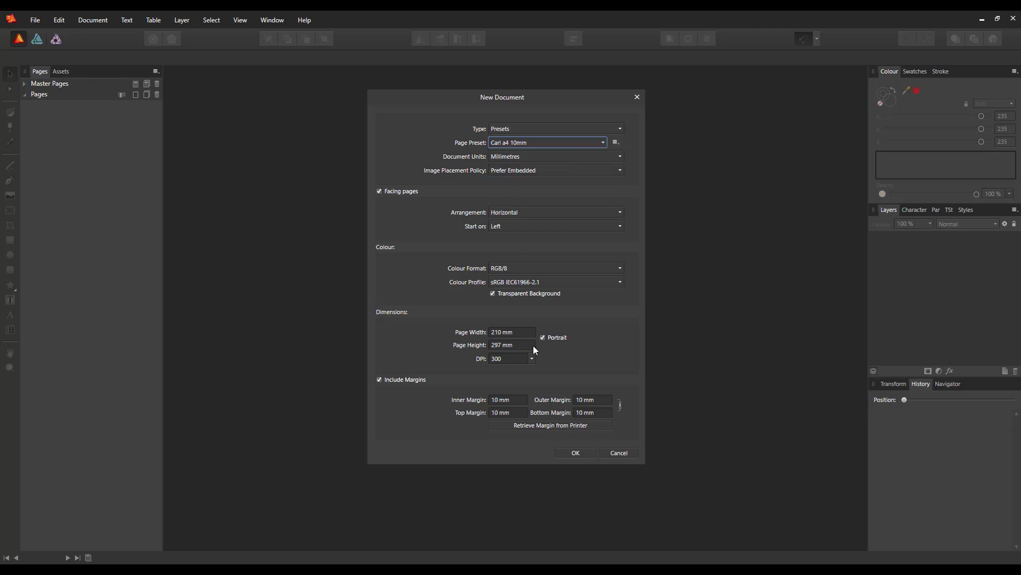
left_click(577, 454)
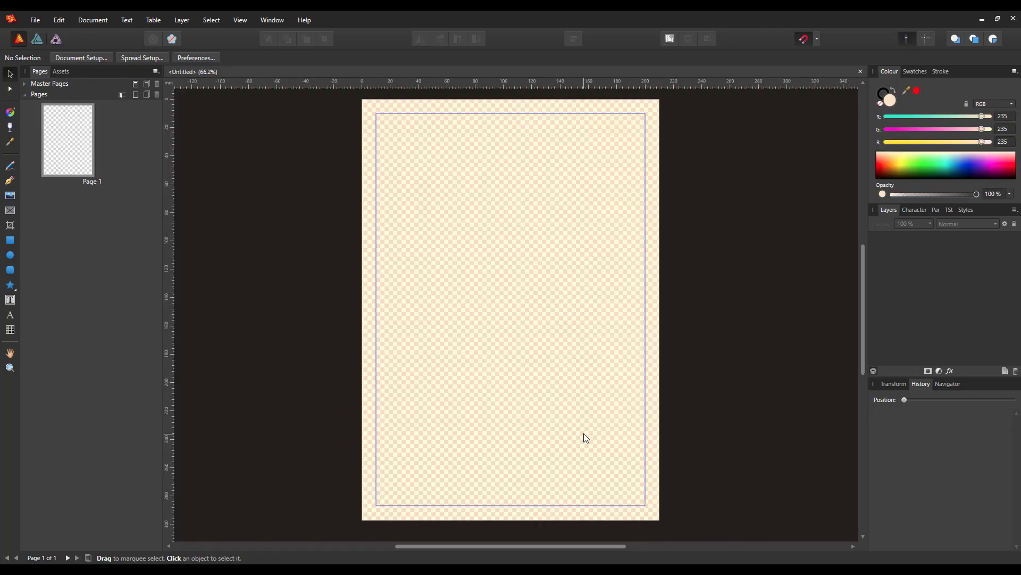
- Create a second new document from the page preset "A4 with 3mm margins"
left_click(40, 20)
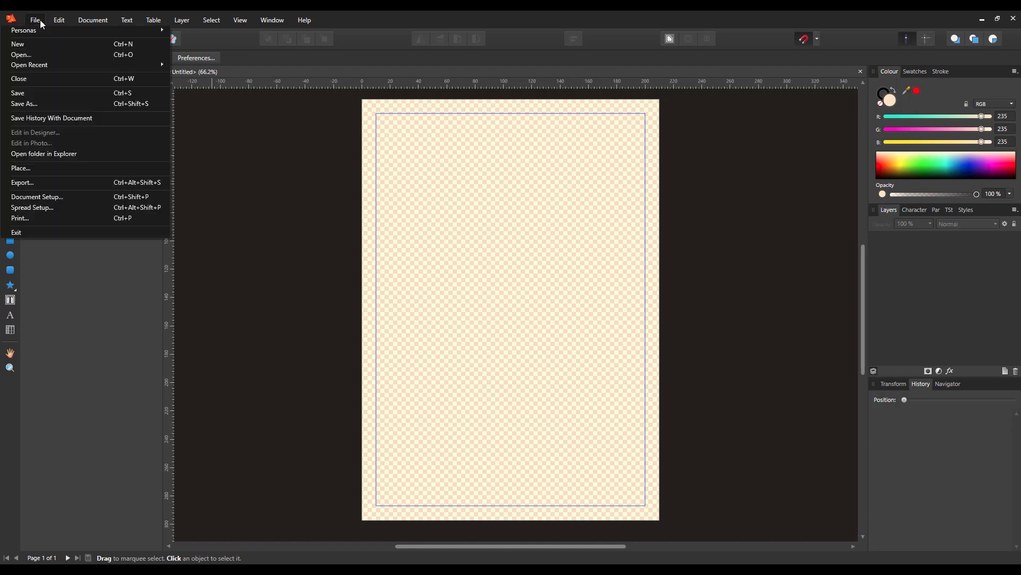
left_click(49, 46)
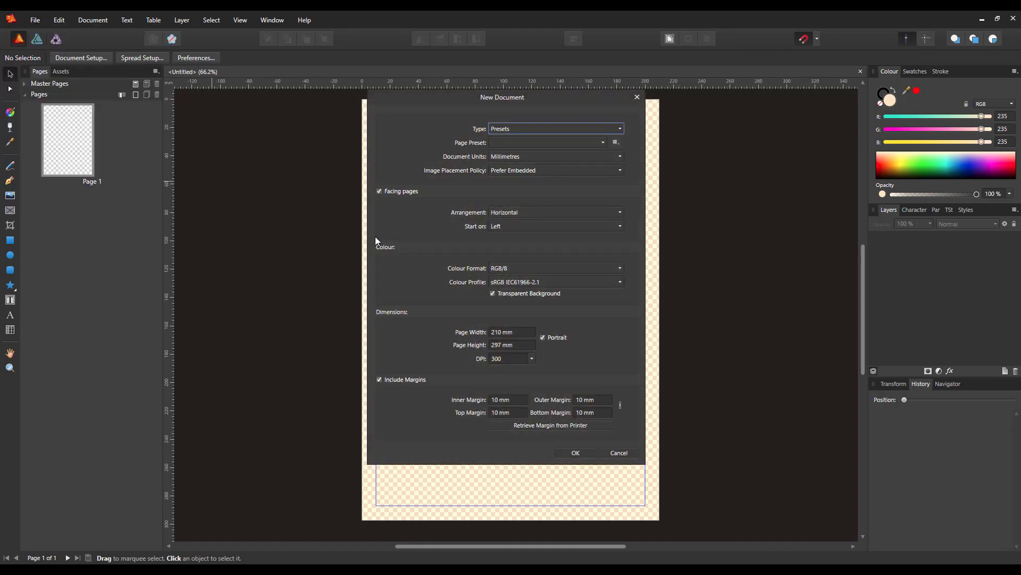
left_click(605, 143)
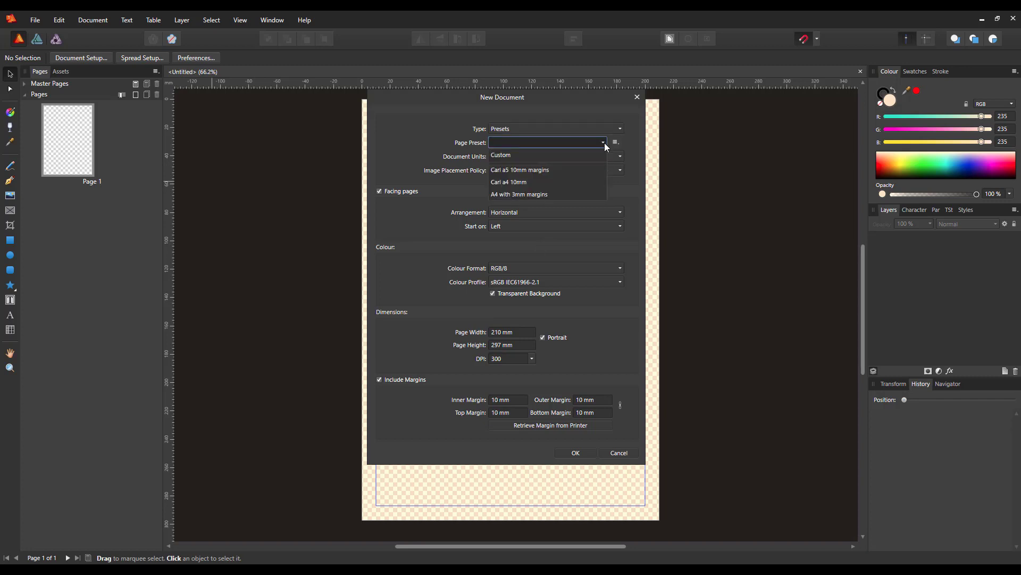
left_click(534, 193)
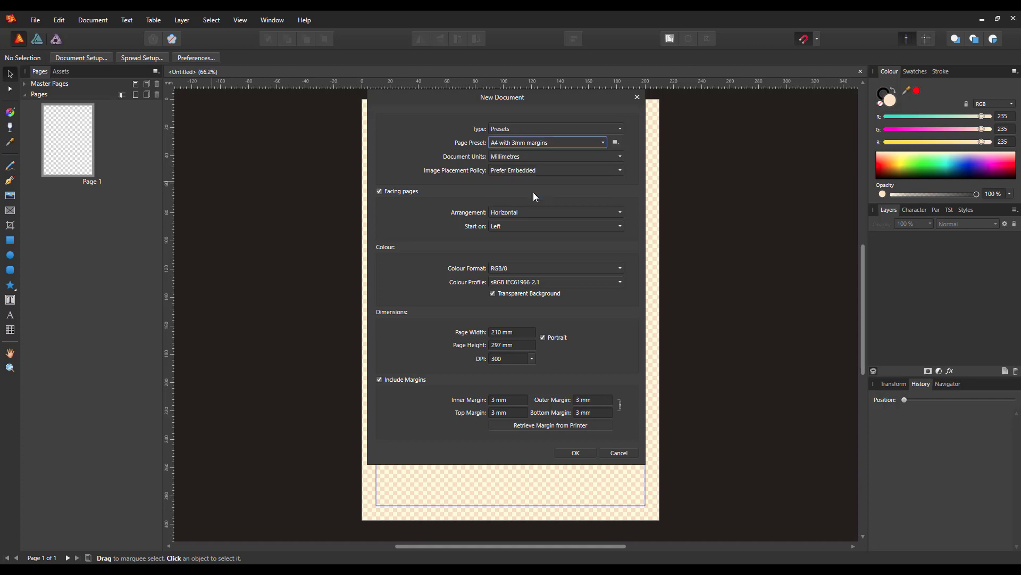
left_click(576, 453)
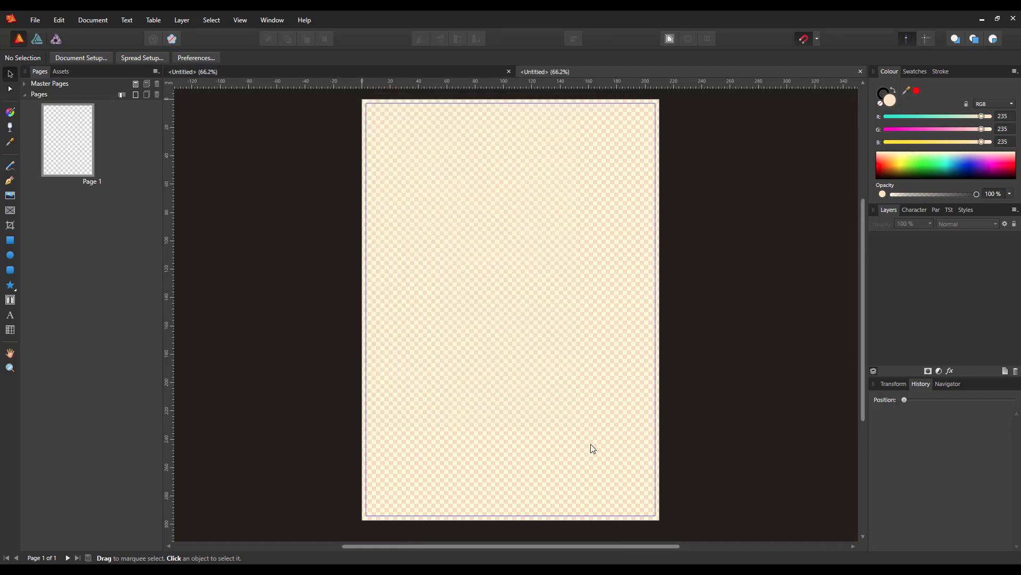
- Compare the margins of the two untitled documents, ending on the one with 10 mm margins
left_click(413, 71)
left_click(675, 71)
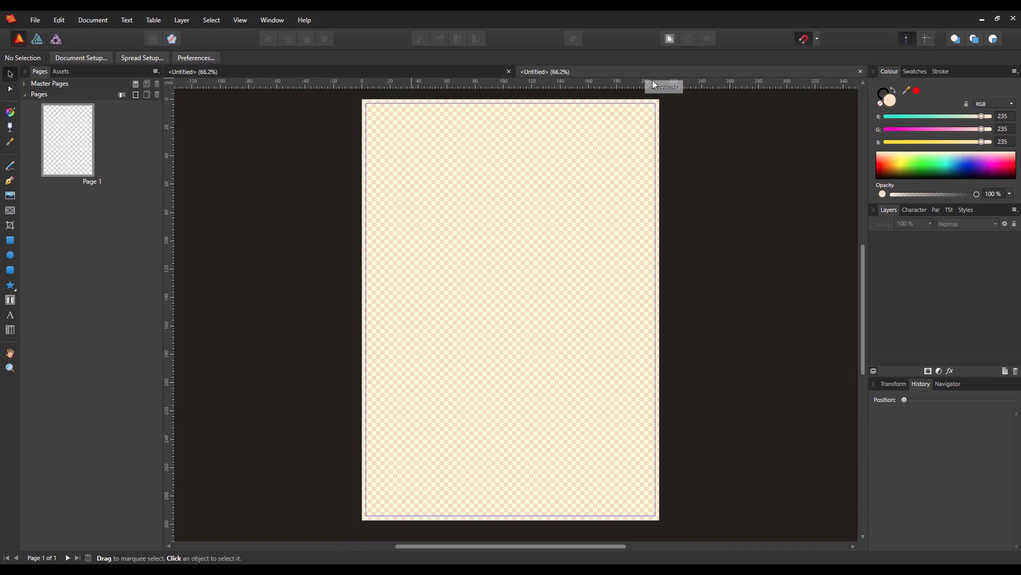
left_click(429, 72)
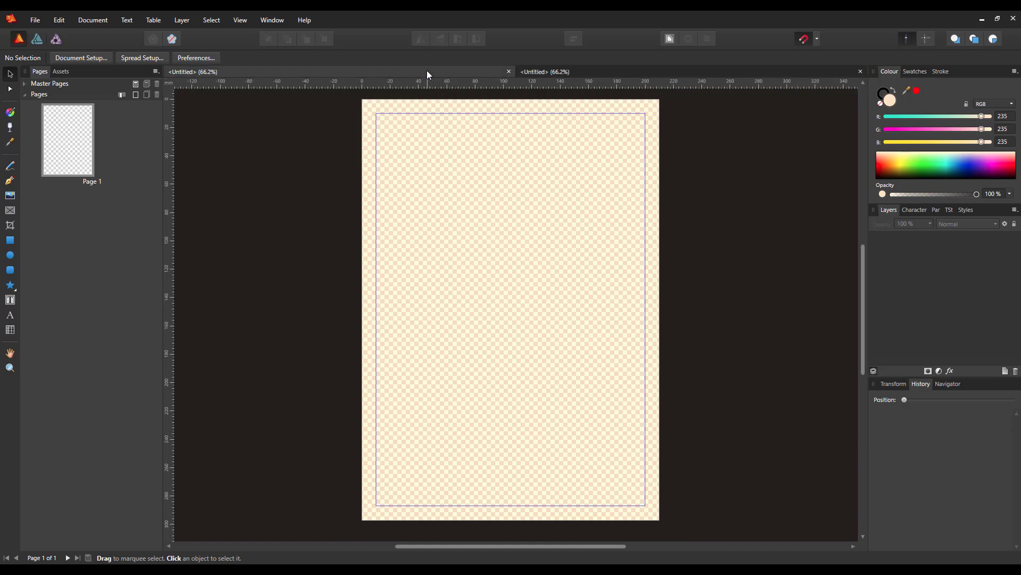